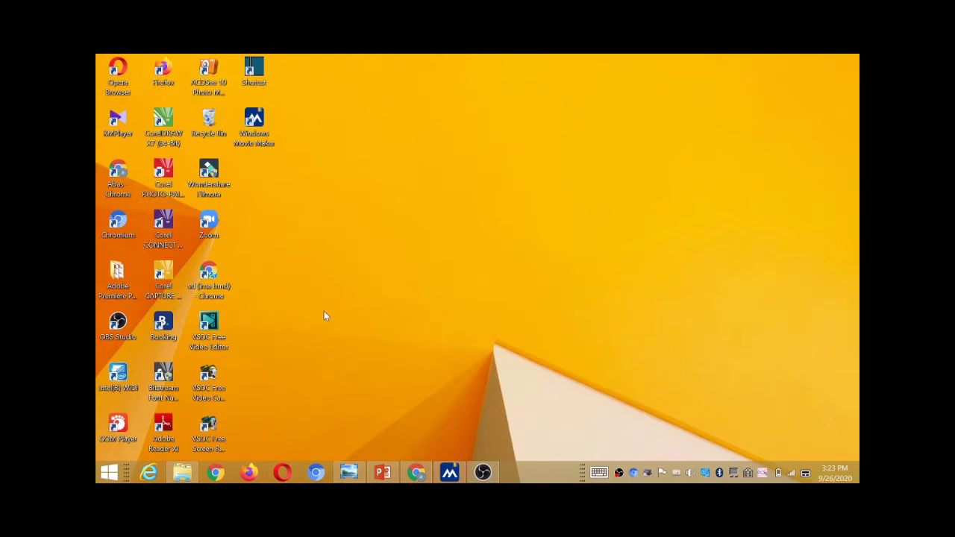
# - Bring up the open Videos folder window, close it and refresh the desktop
pyautogui.click(181, 473)
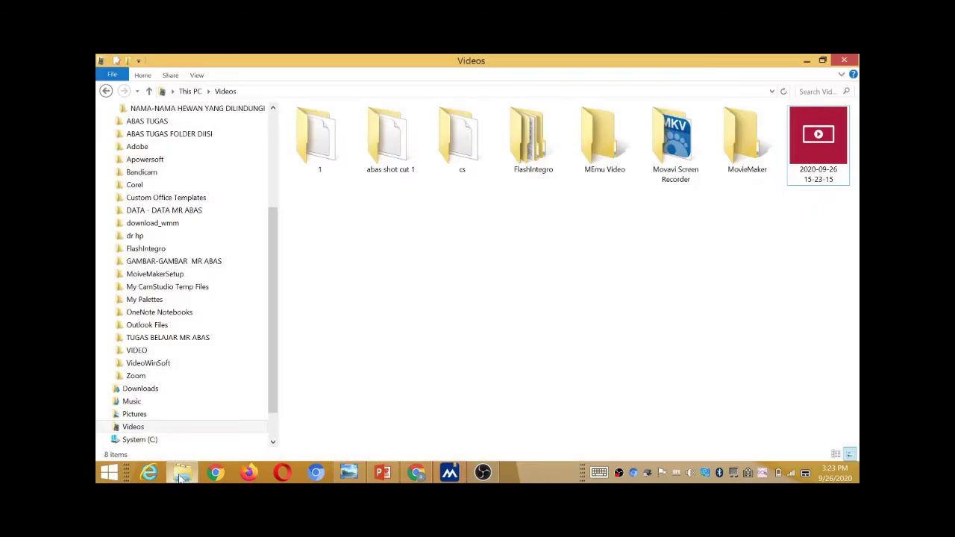
pyautogui.click(844, 59)
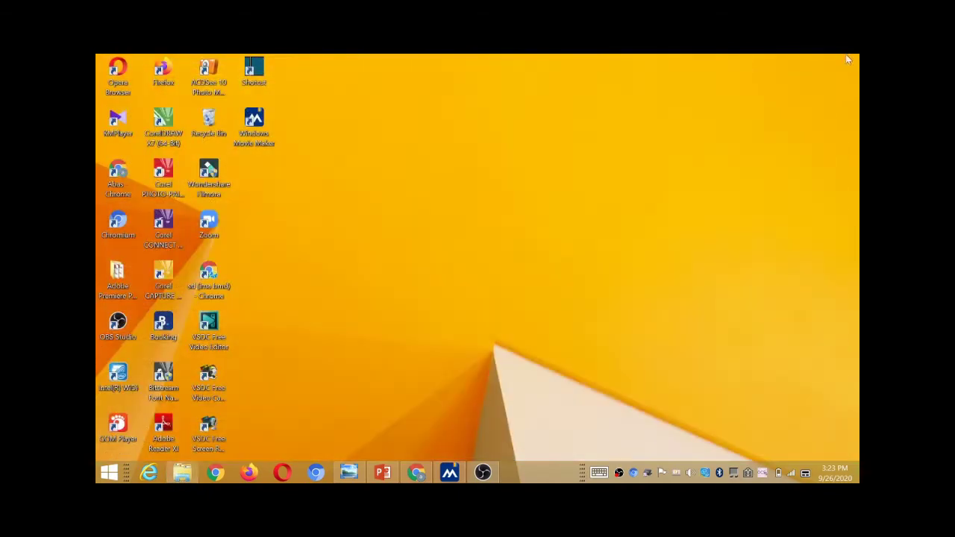
pyautogui.rightClick(492, 188)
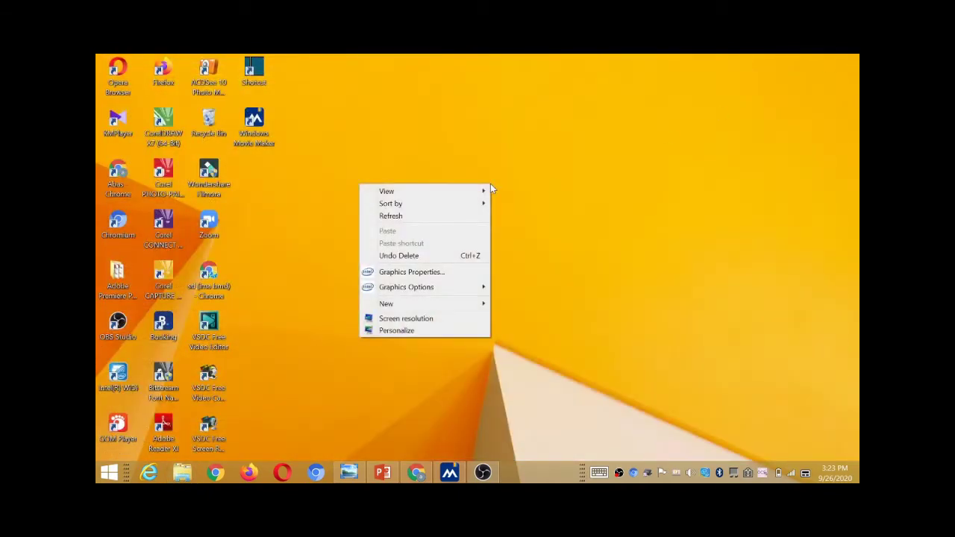
pyautogui.click(397, 216)
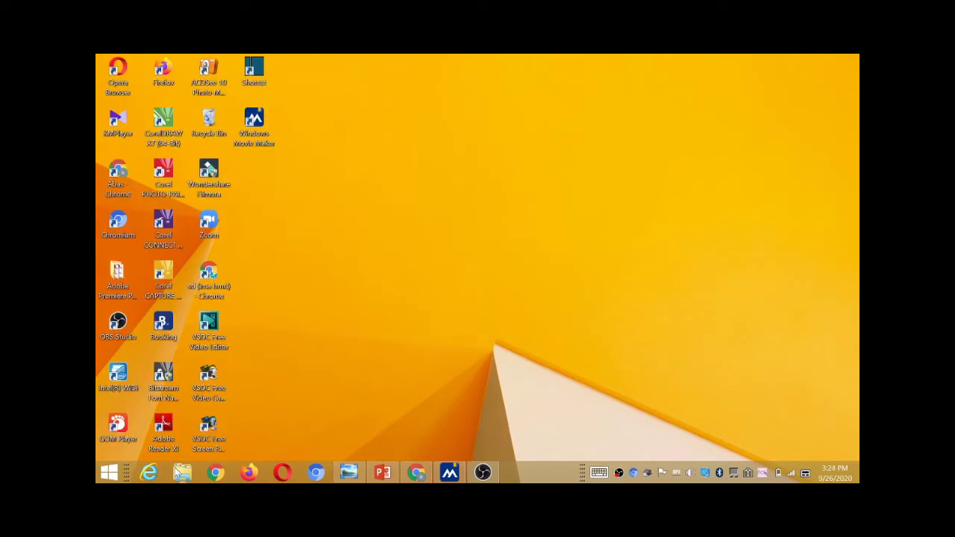
# - Open the Documents subfolder that holds the DTK KLS folders and expand it in the folder tree
pyautogui.click(182, 473)
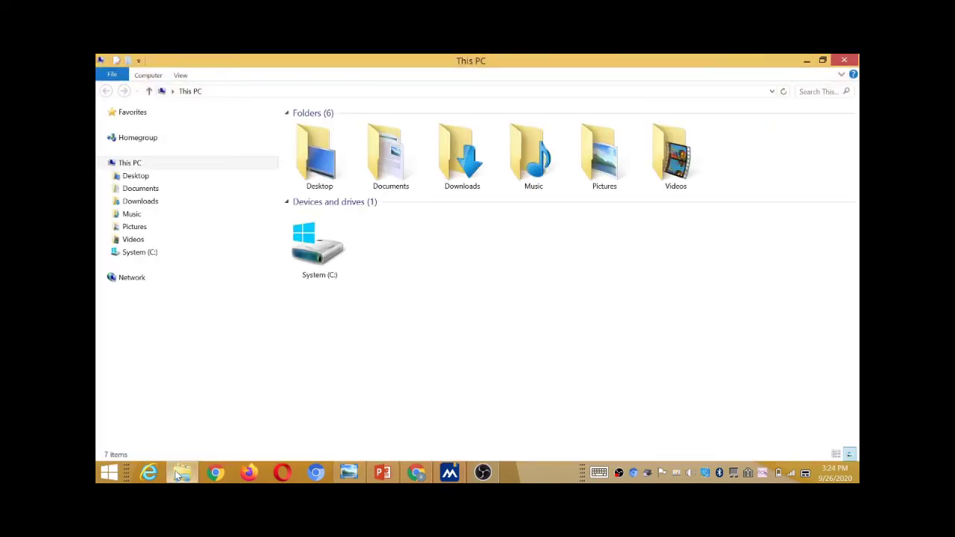
pyautogui.click(144, 187)
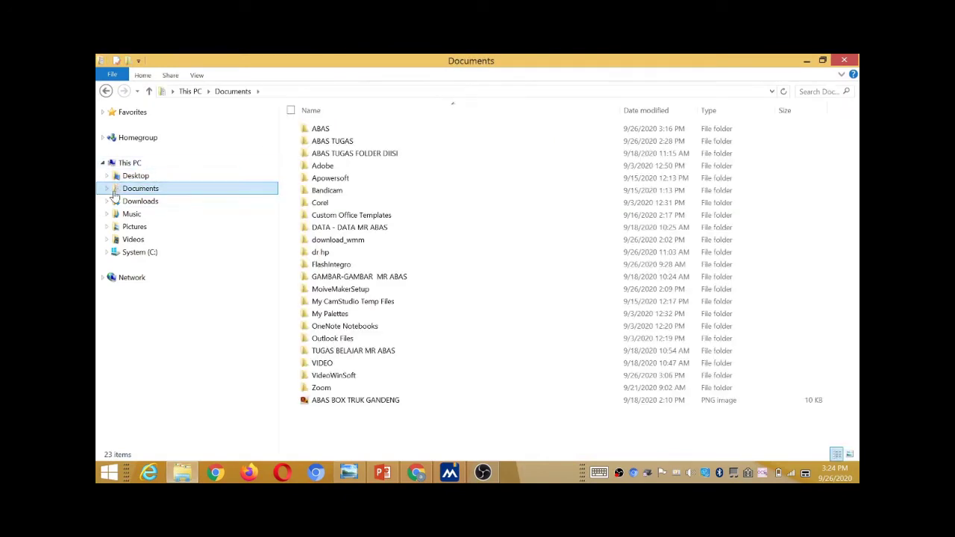
pyautogui.click(107, 191)
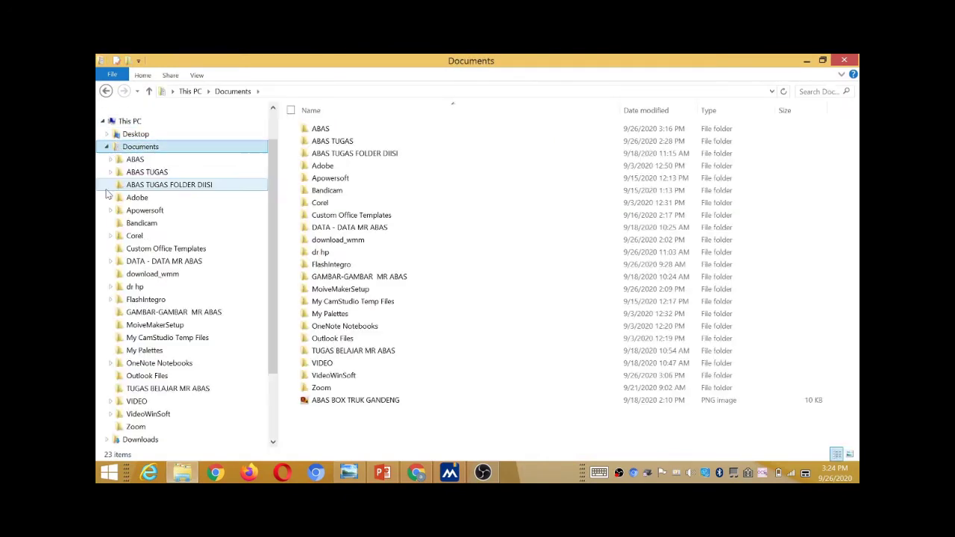
pyautogui.click(131, 161)
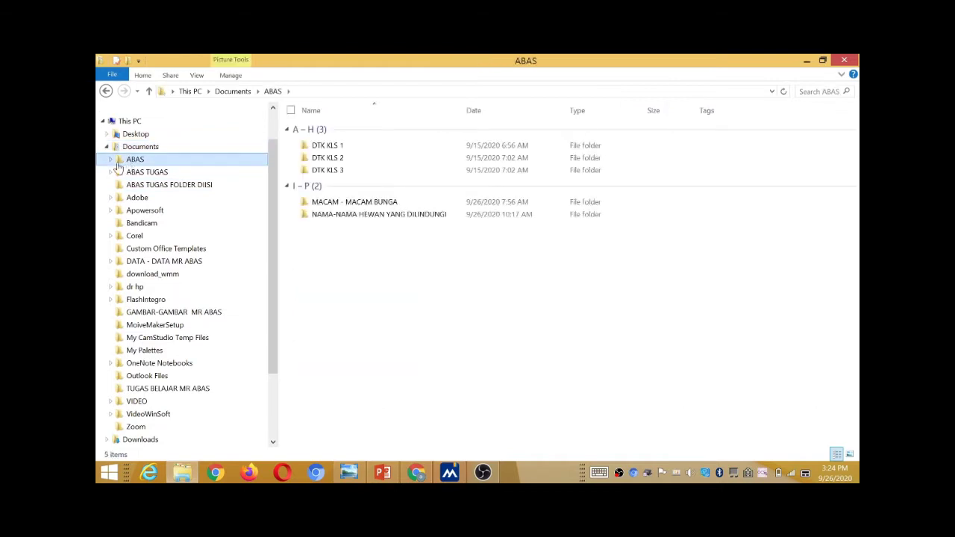
pyautogui.click(111, 160)
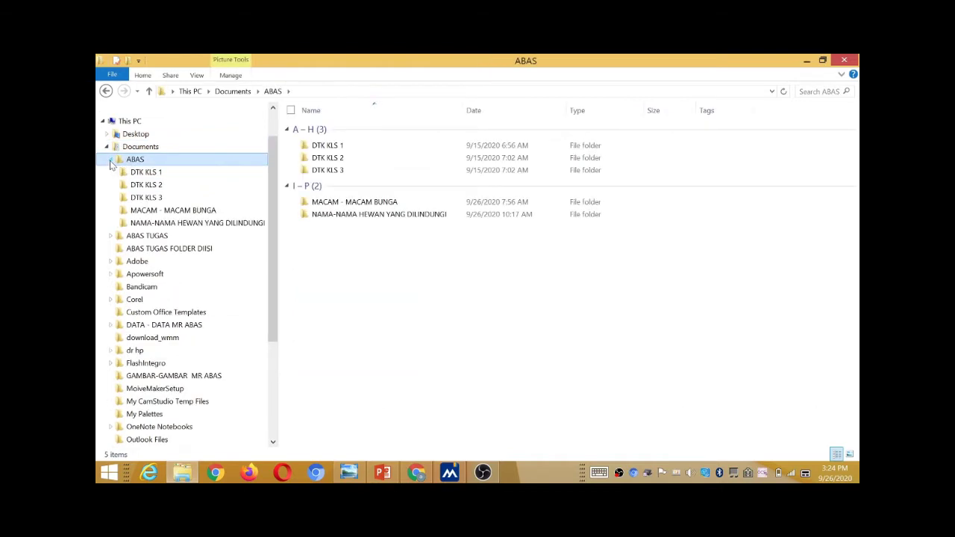
# - Examine the Word files stored in the DTK KLS 1, DTK KLS 2 and DTK KLS 3 folders
pyautogui.click(165, 174)
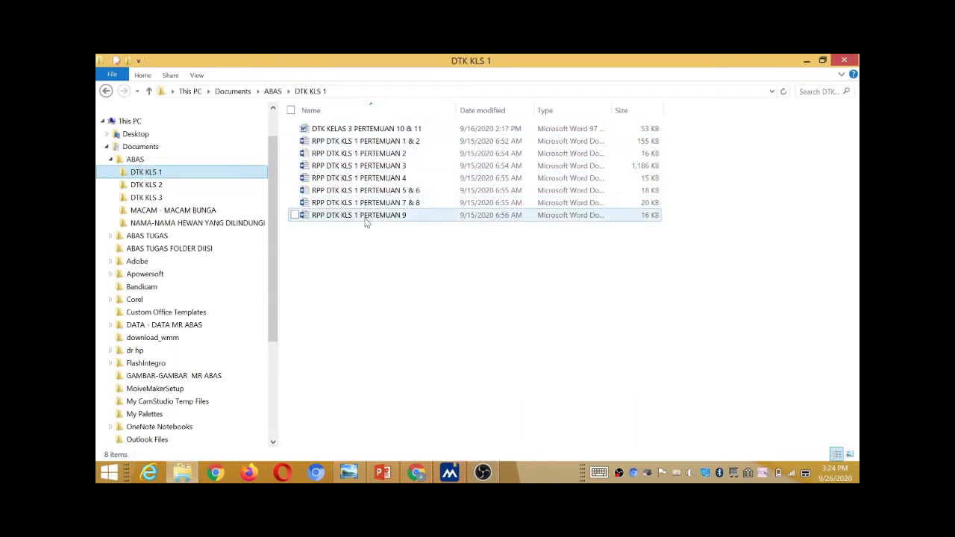
pyautogui.click(183, 186)
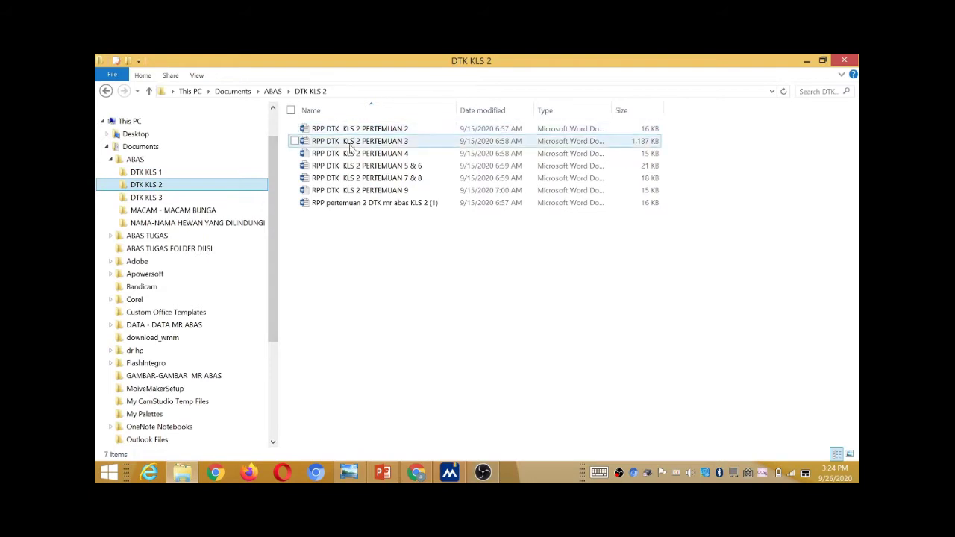
pyautogui.click(167, 200)
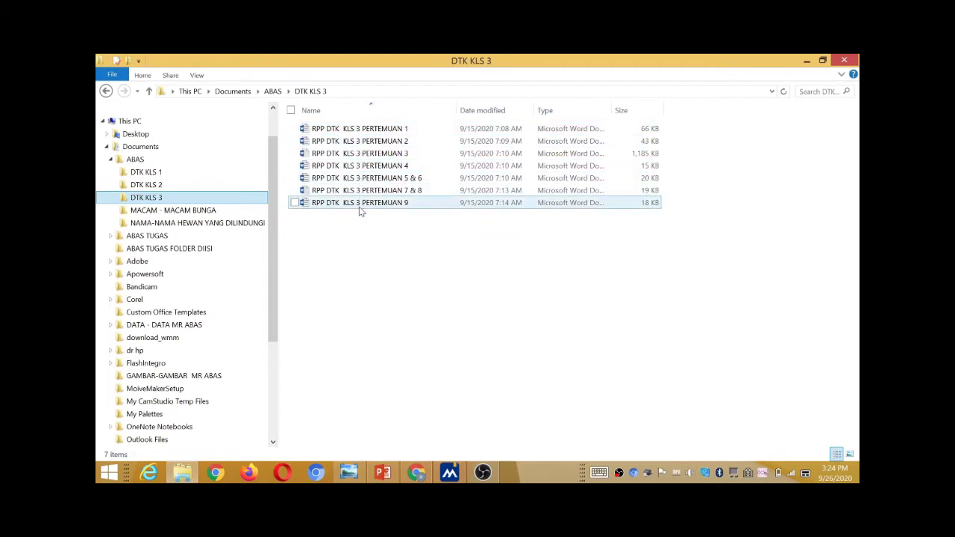
pyautogui.click(186, 176)
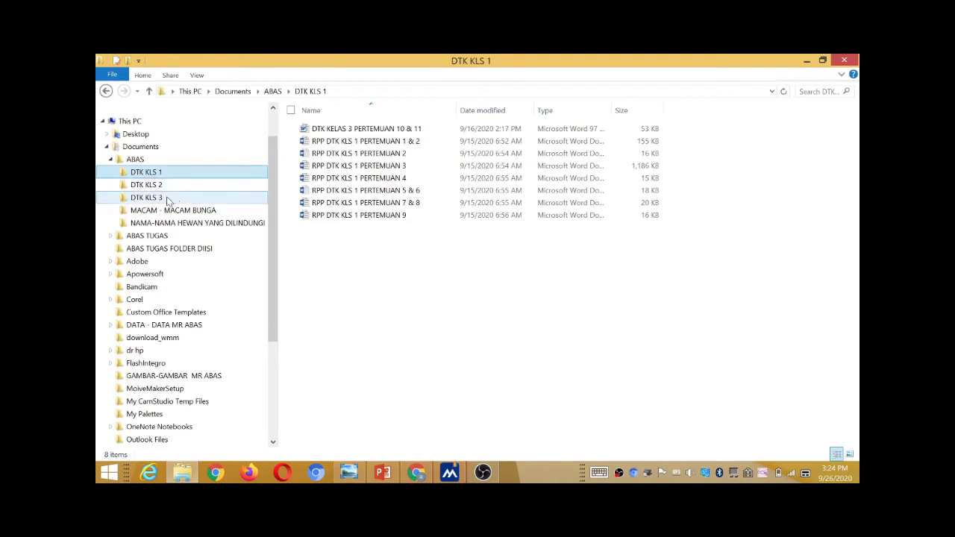
pyautogui.click(168, 201)
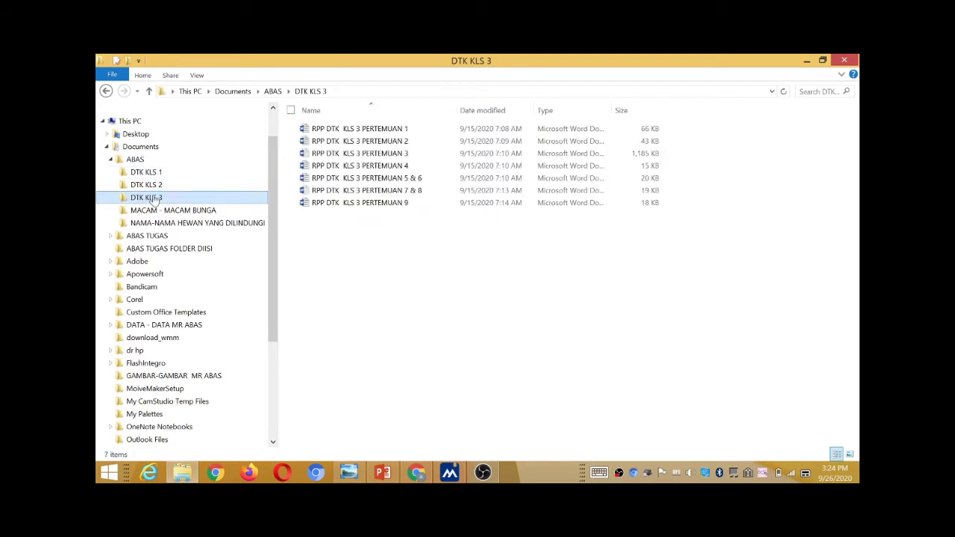
pyautogui.click(138, 161)
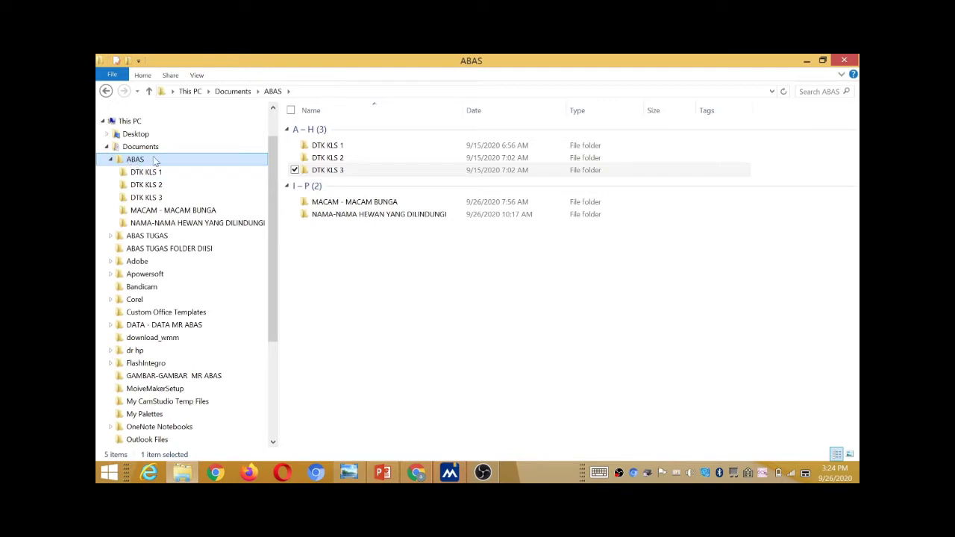
pyautogui.click(155, 160)
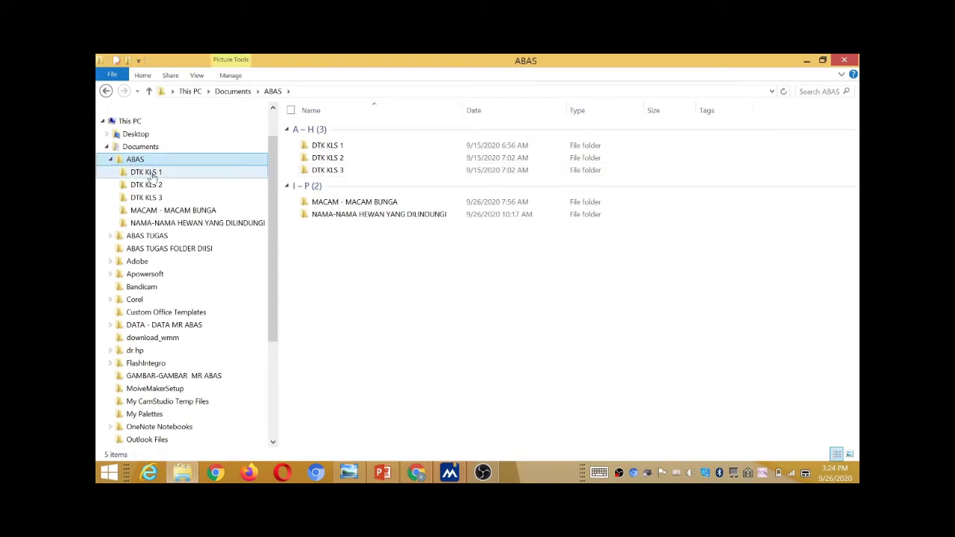
pyautogui.click(153, 174)
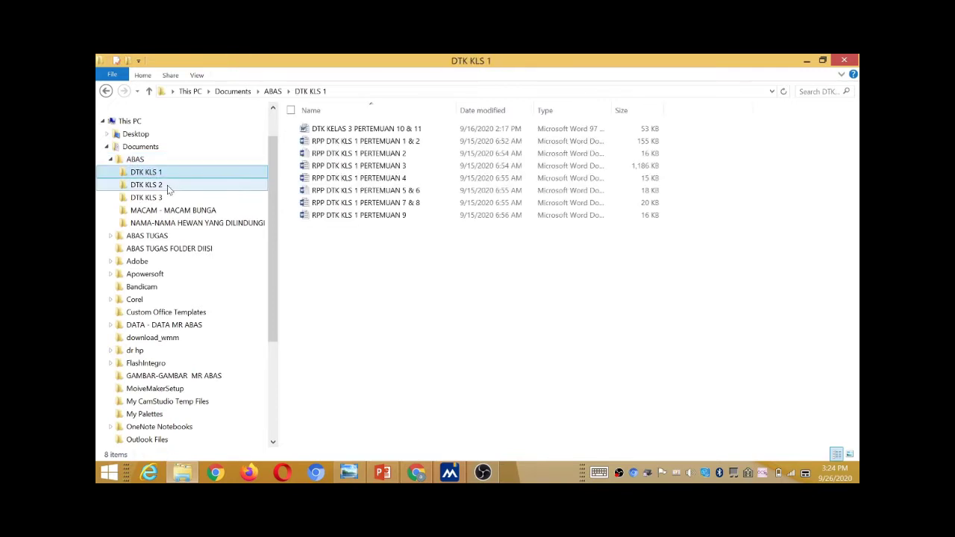
pyautogui.click(169, 189)
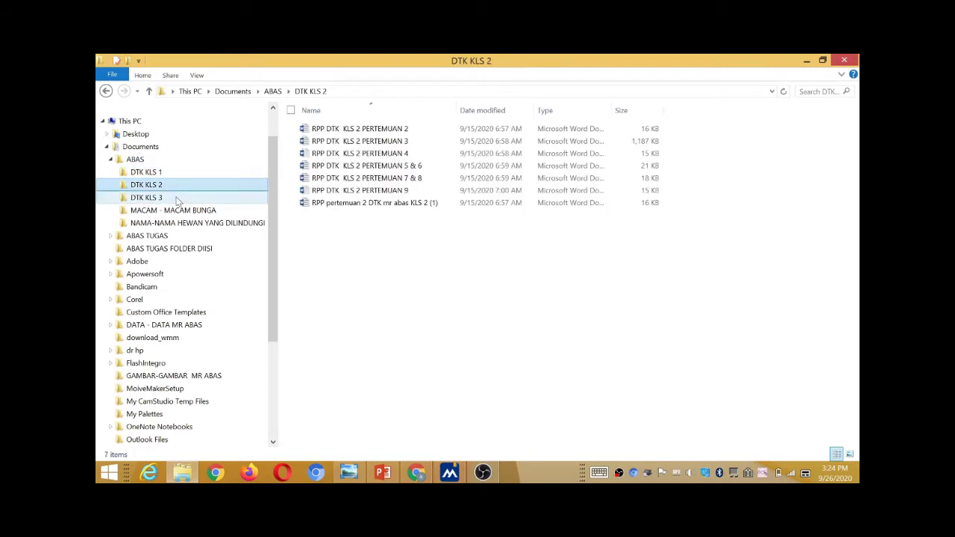
pyautogui.click(178, 199)
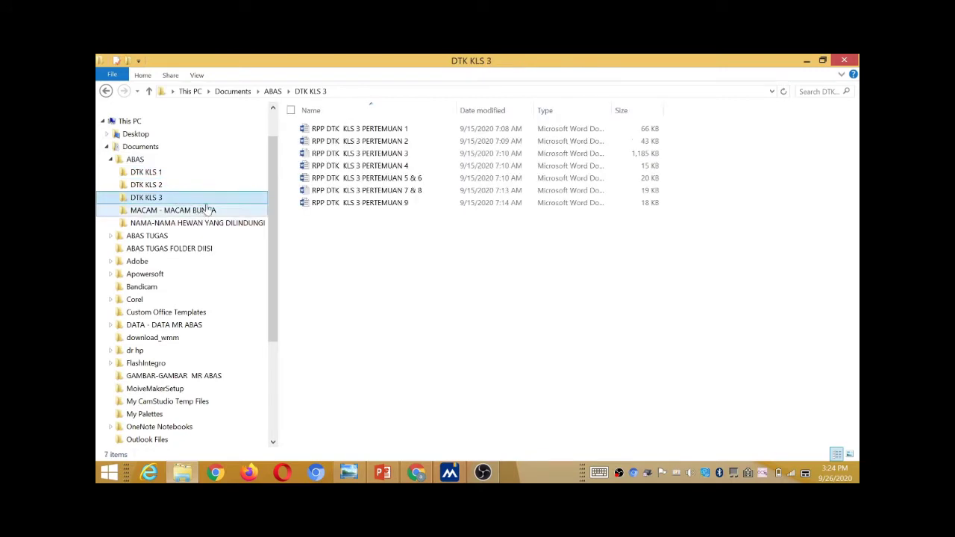
pyautogui.hotkey('alt', 'Up')
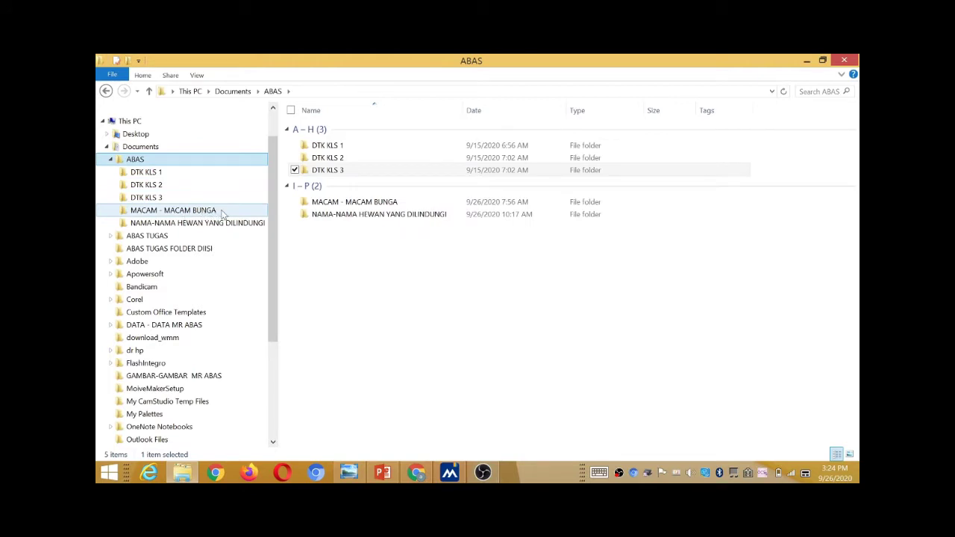
# - View the pictures in the MACAM - MACAM BUNGA and NAMA-NAMA HEWAN YANG DILINDUNGI folders, and return to their parent folder
pyautogui.click(221, 213)
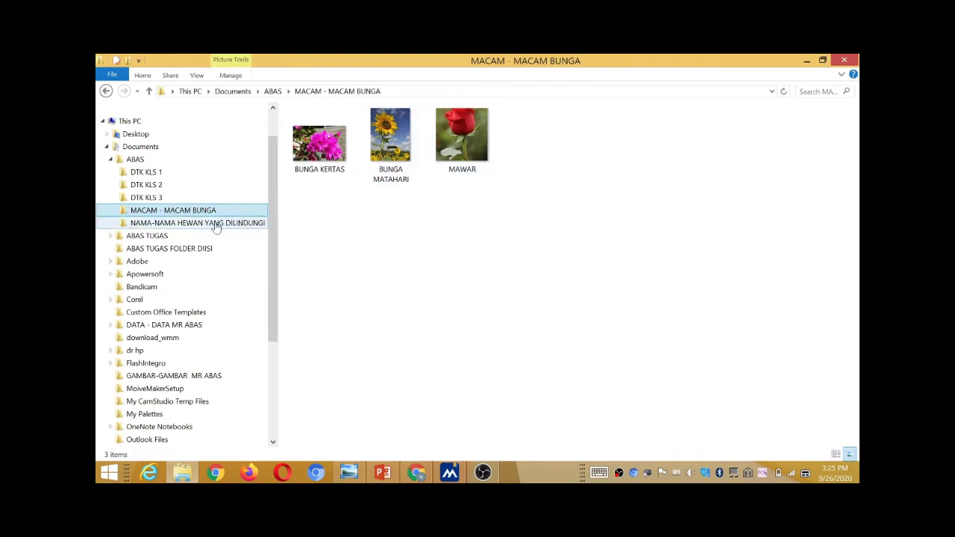
pyautogui.click(184, 224)
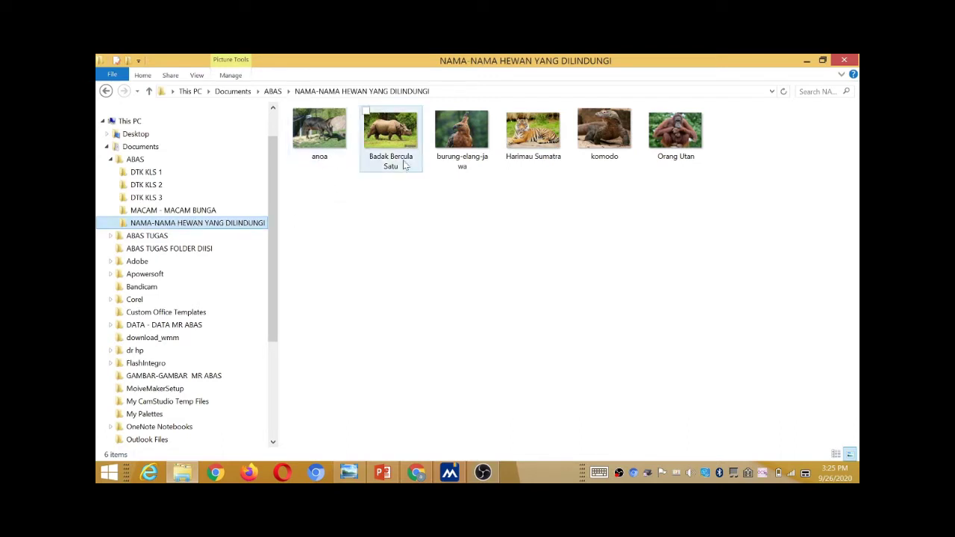
pyautogui.click(172, 166)
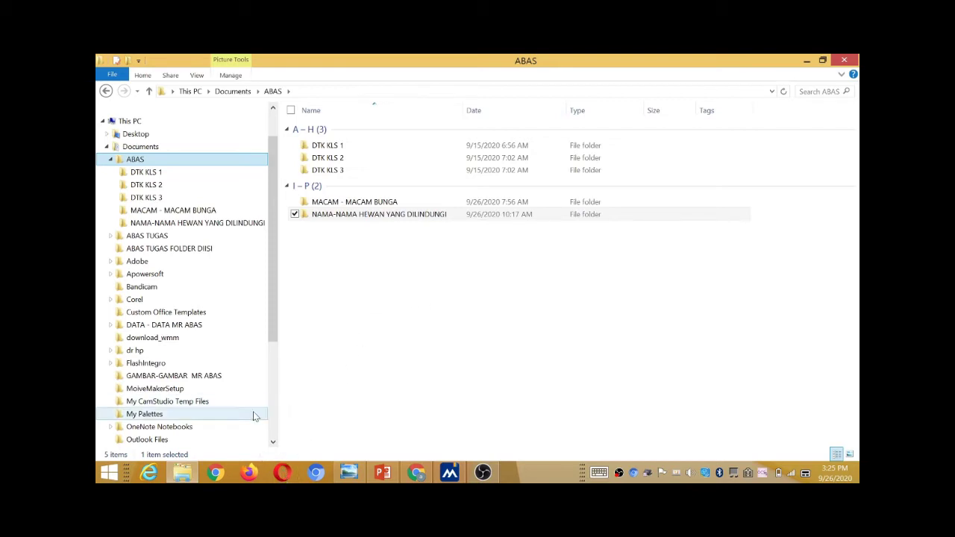
pyautogui.click(215, 474)
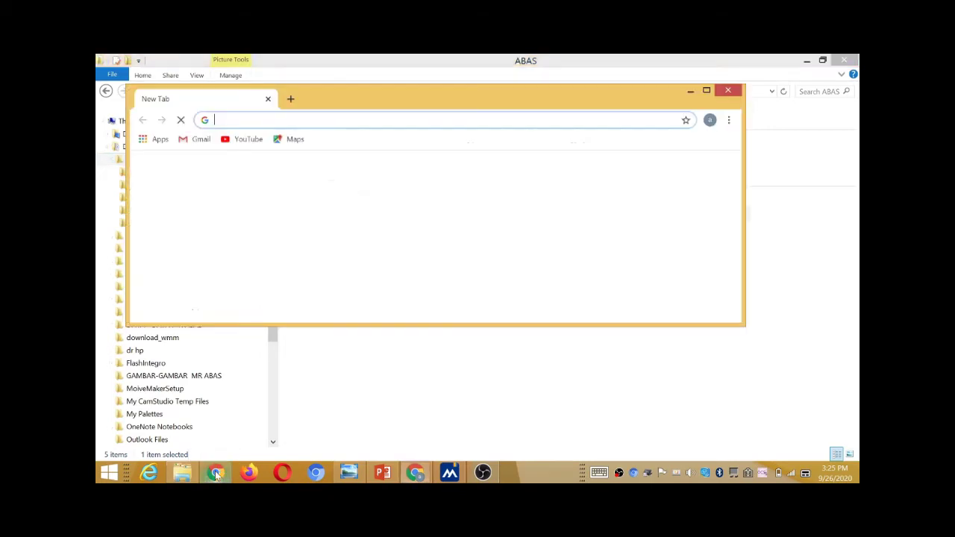
pyautogui.click(706, 91)
pyautogui.click(333, 84)
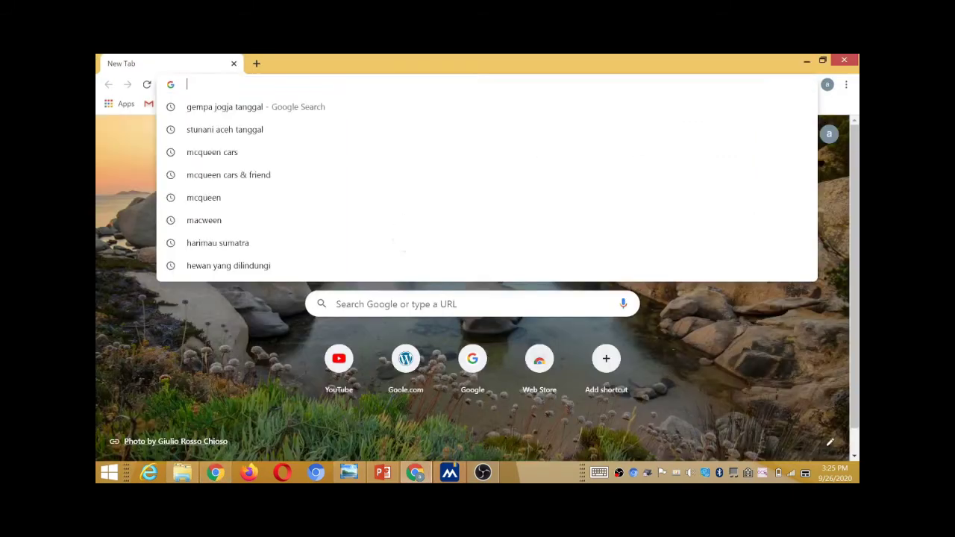
pyautogui.write('www.')
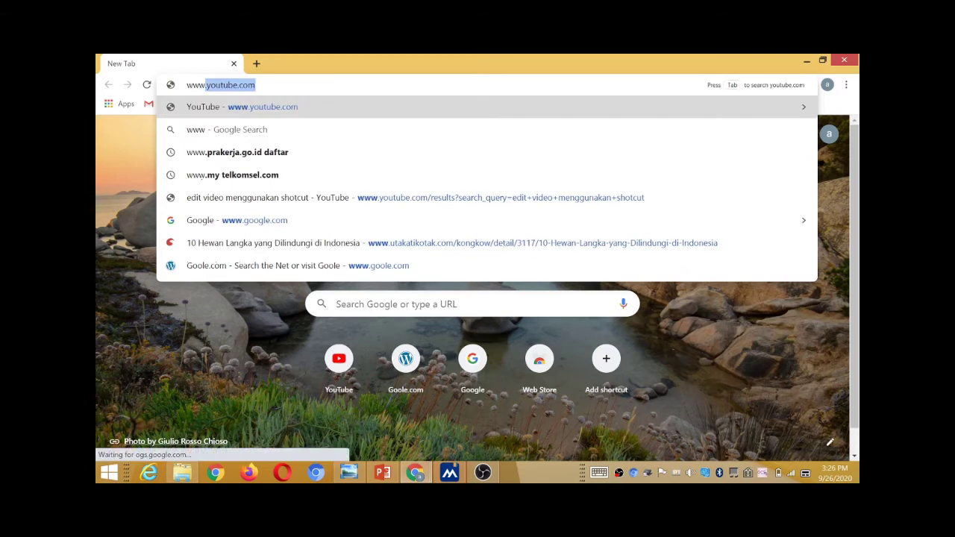
pyautogui.write('goo')
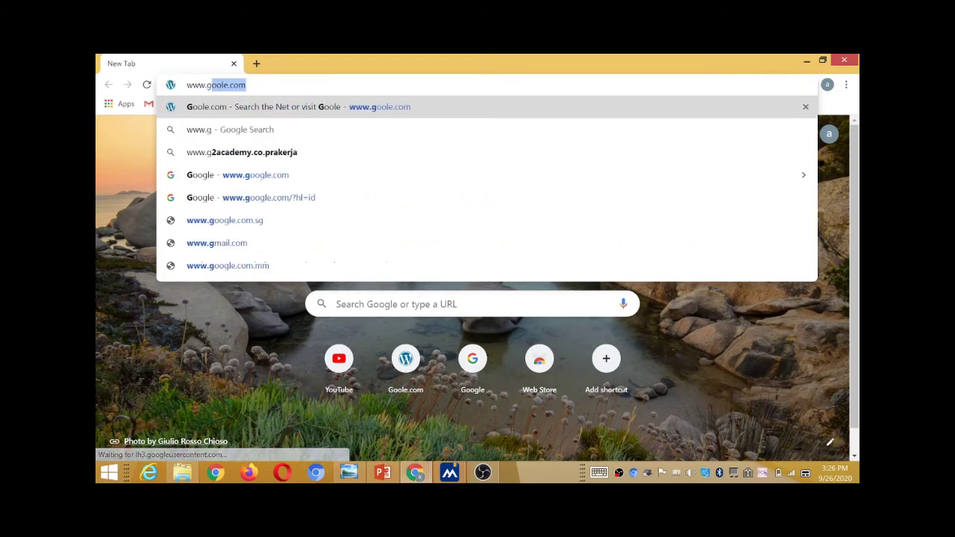
pyautogui.write('gl')
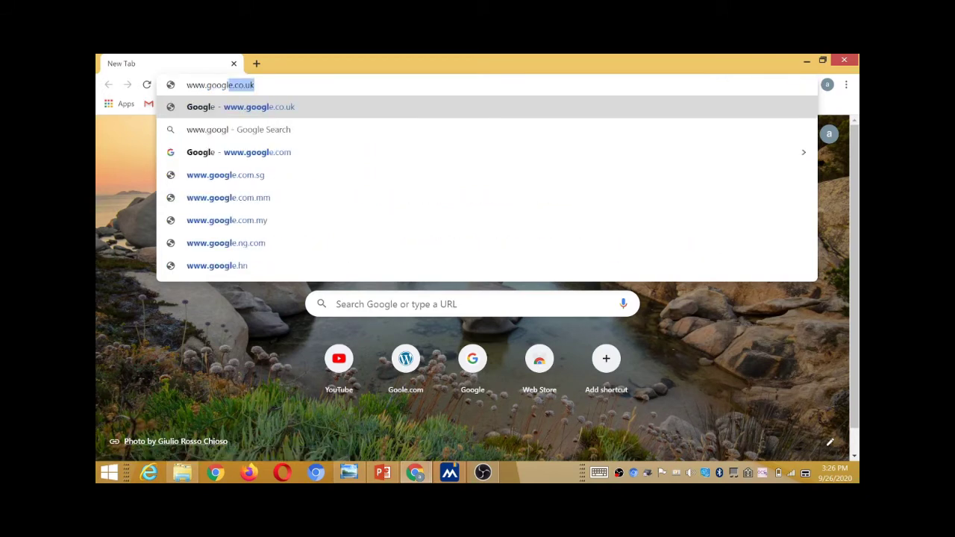
pyautogui.write('e')
pyautogui.write('.')
pyautogui.write('c')
pyautogui.press('BackSpace')
pyautogui.write('com')
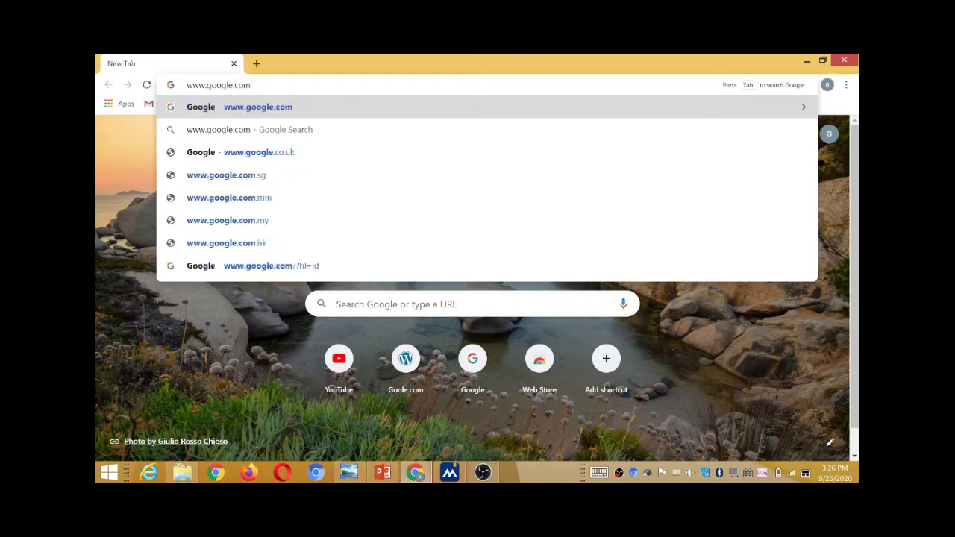
pyautogui.press('Return')
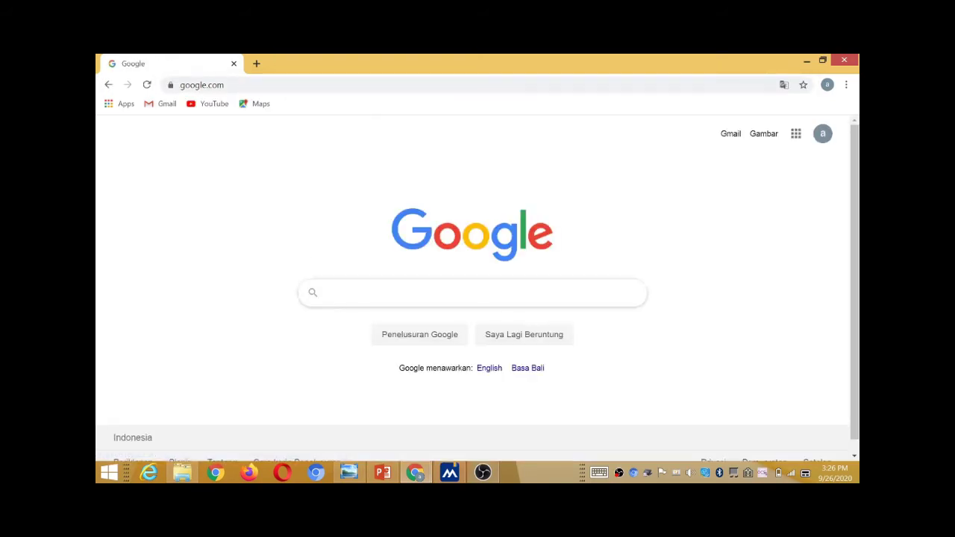
# - Search Google for "tokoh kartun upin ipin" and show the image results
pyautogui.click(336, 292)
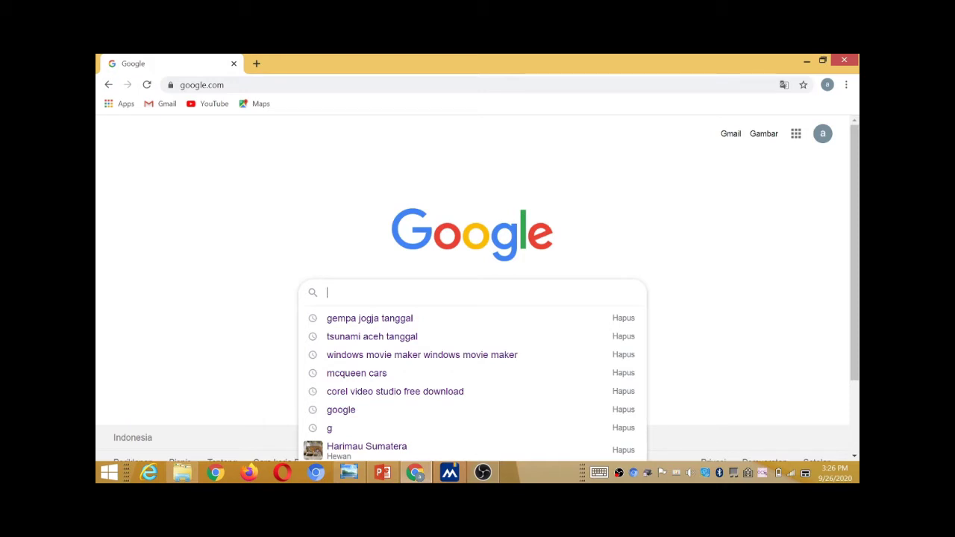
pyautogui.write('to')
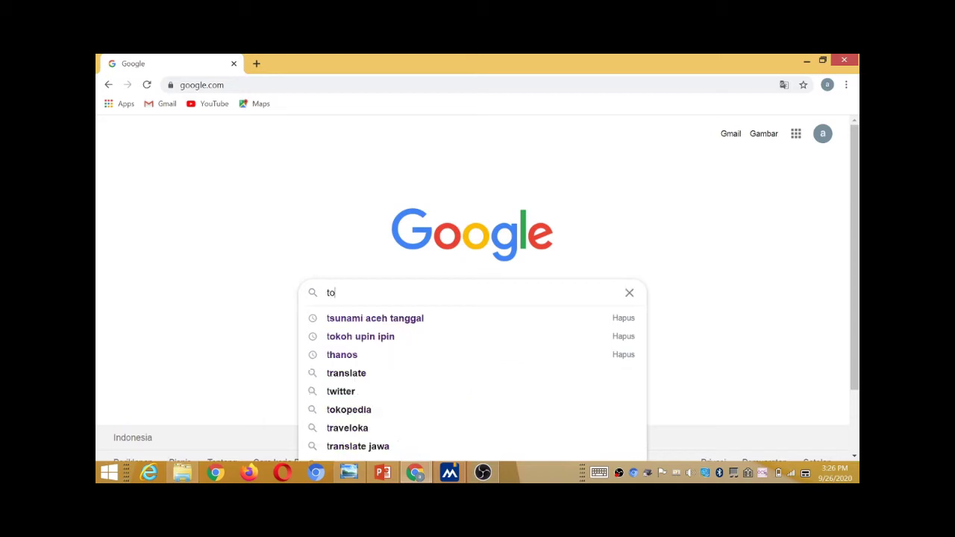
pyautogui.write('toko')
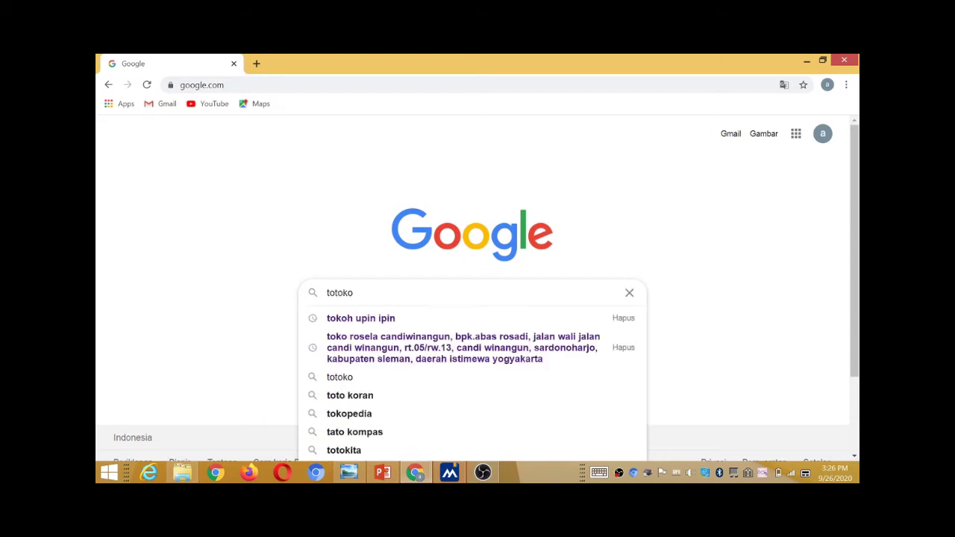
pyautogui.press('BackSpace')
pyautogui.press('BackSpace')
pyautogui.write('h ')
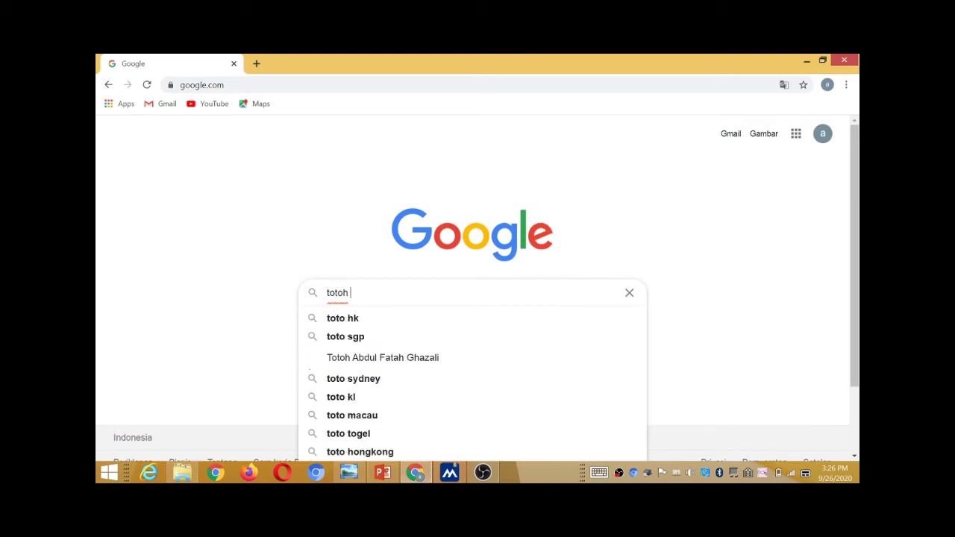
pyautogui.write('kart')
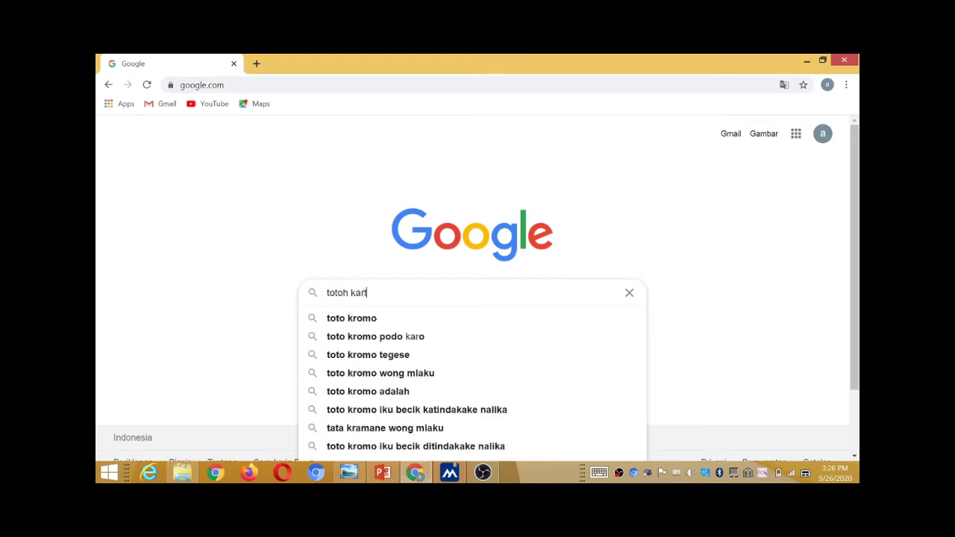
pyautogui.write('un upi')
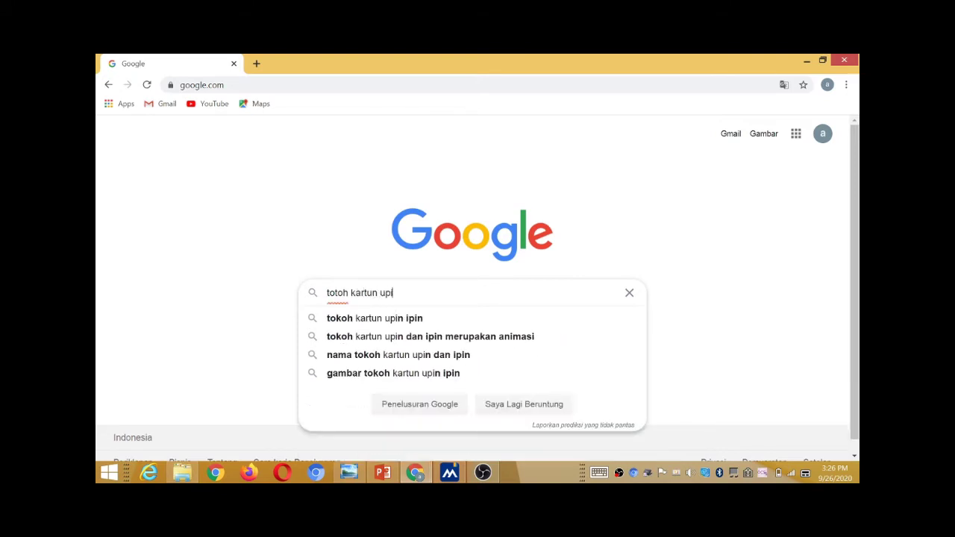
pyautogui.write('n ipin')
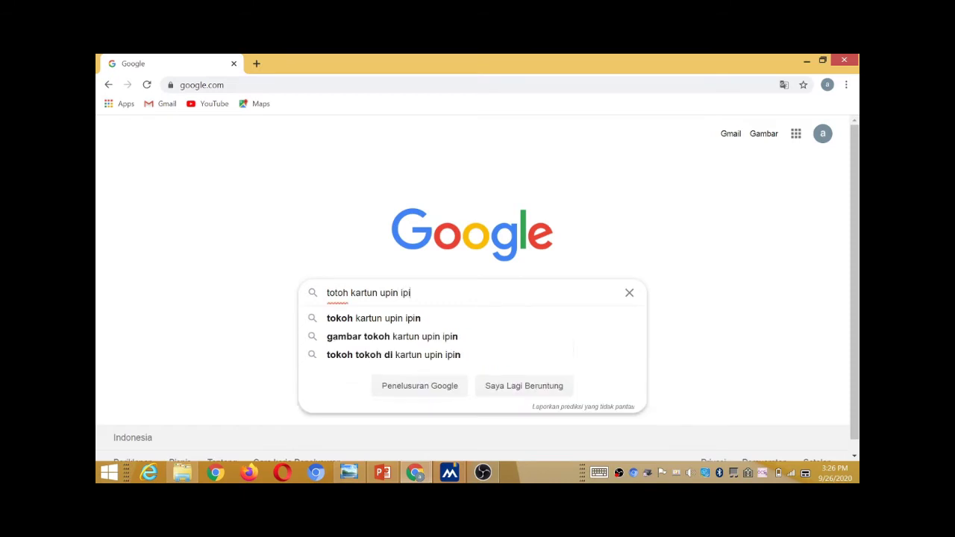
pyautogui.click(346, 322)
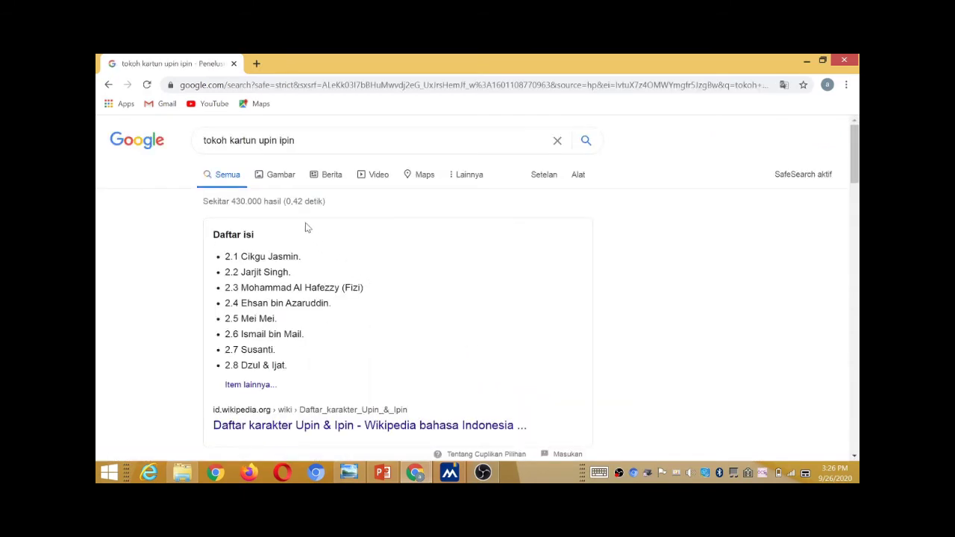
pyautogui.click(270, 176)
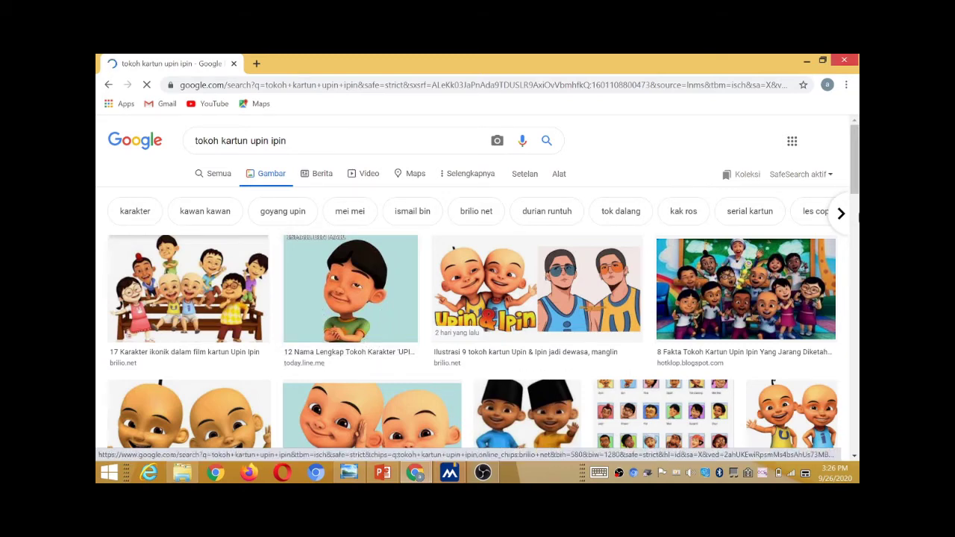
# - Switch to File Explorer, create a folder named "upin dan ipin serta kawan kawan" beside the DTK KLS folders, and open it
pyautogui.click(180, 477)
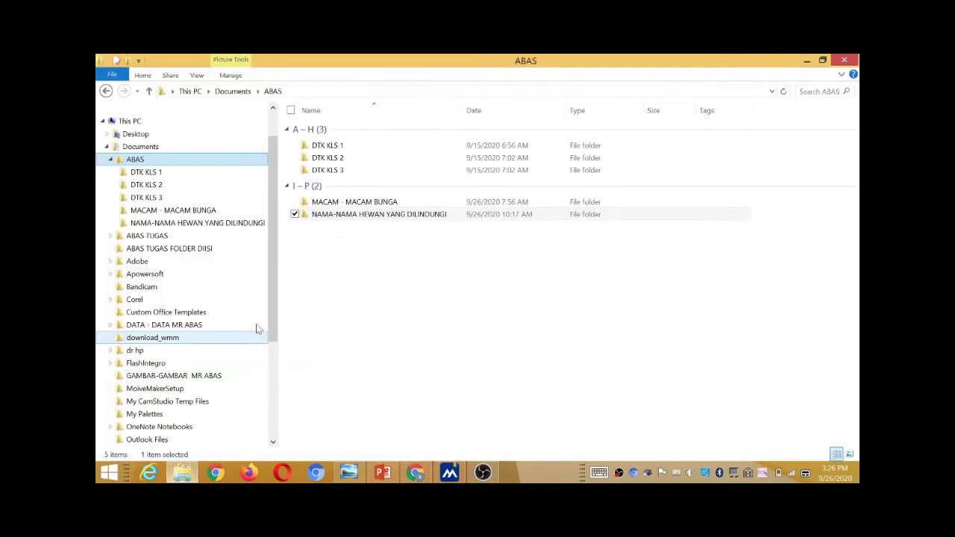
pyautogui.rightClick(315, 262)
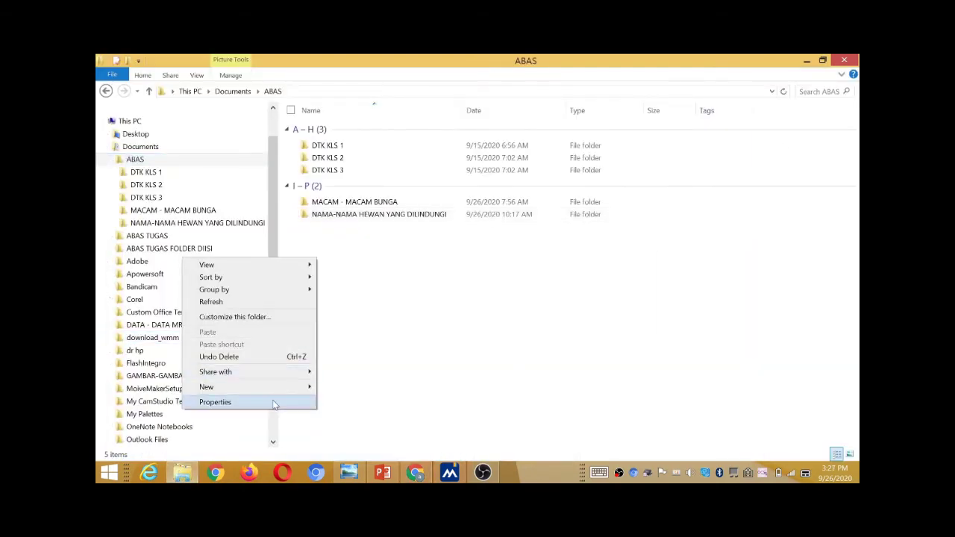
pyautogui.rightClick(349, 317)
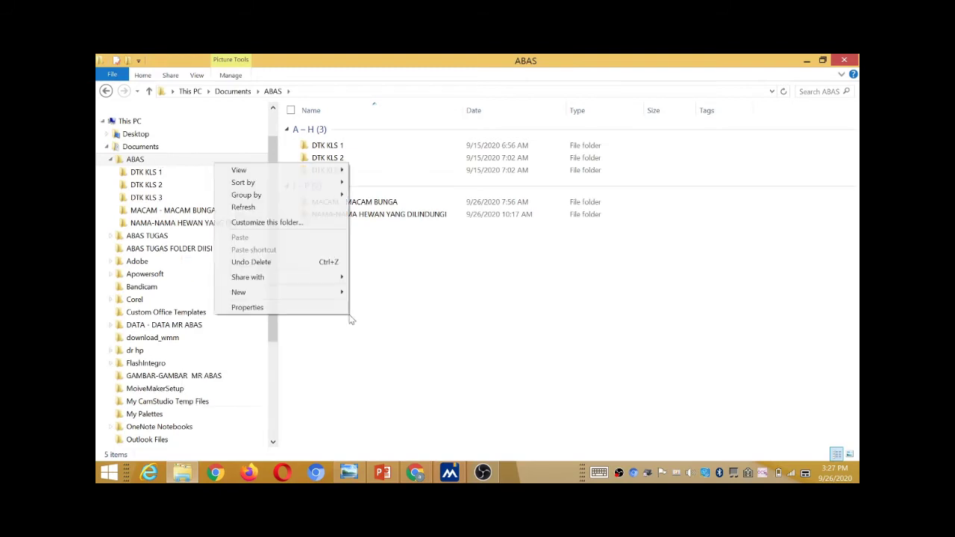
pyautogui.moveTo(306, 292)
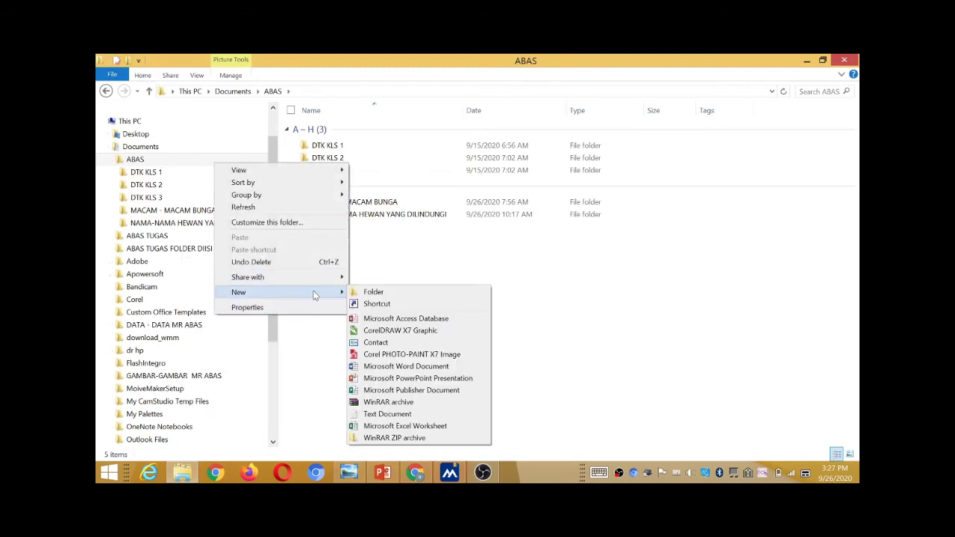
pyautogui.click(374, 292)
pyautogui.moveTo(860, 56)
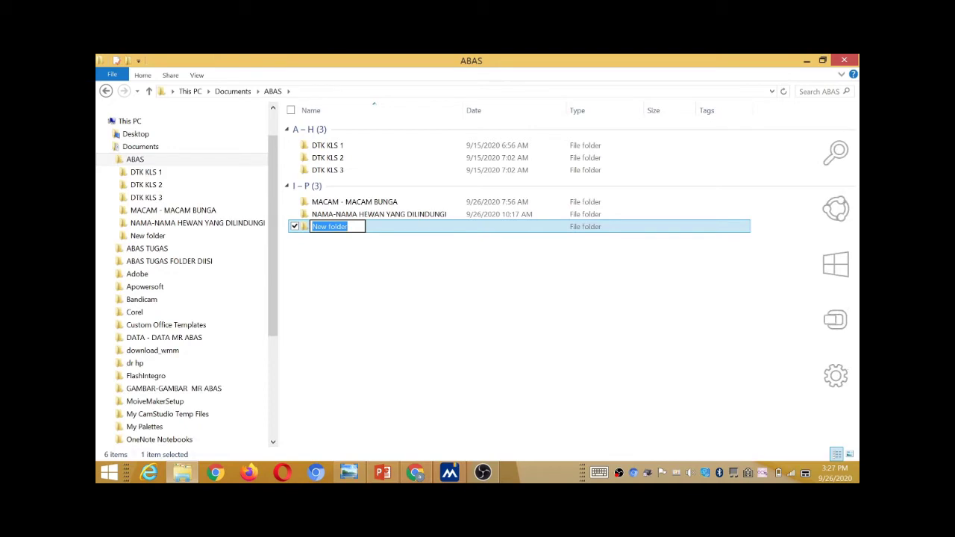
pyautogui.write('upin dan ipin sert')
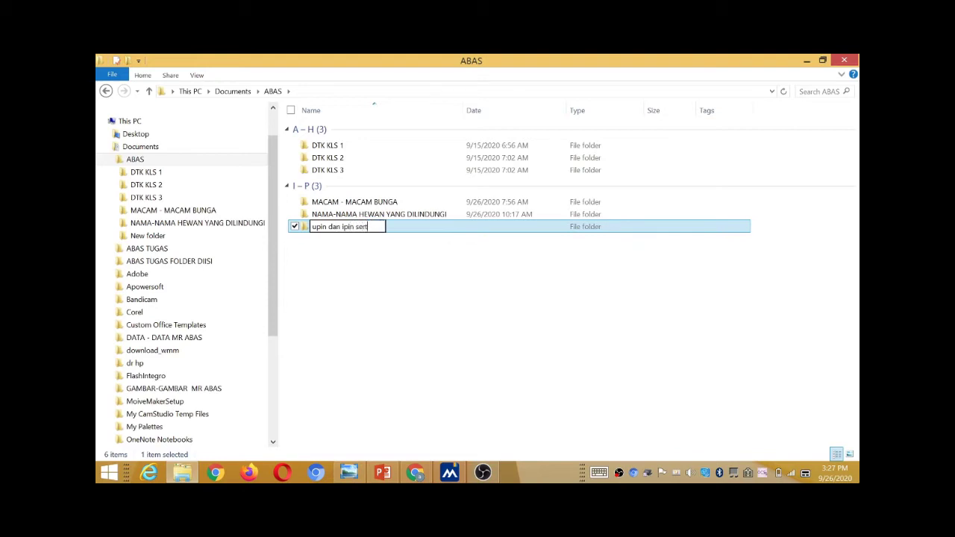
pyautogui.write('a kawan kawan')
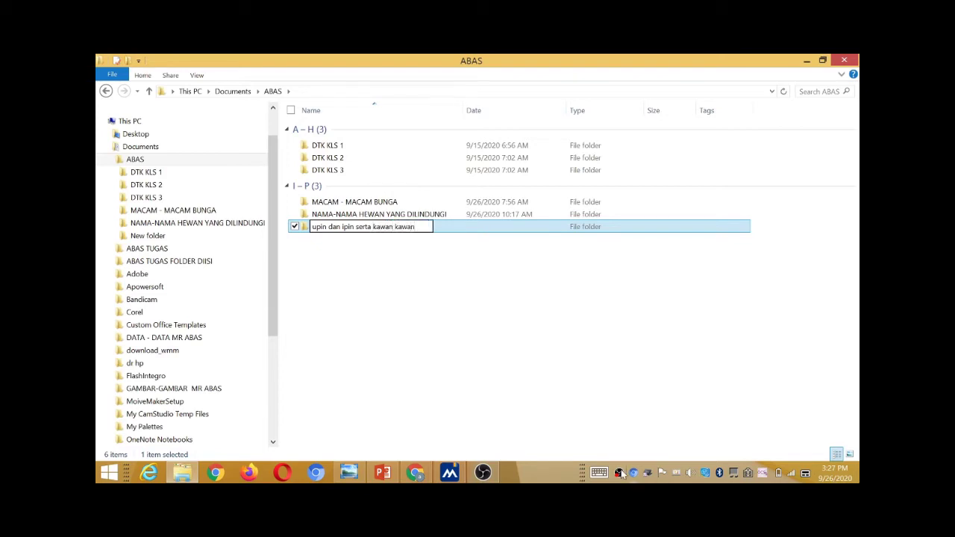
pyautogui.click(336, 262)
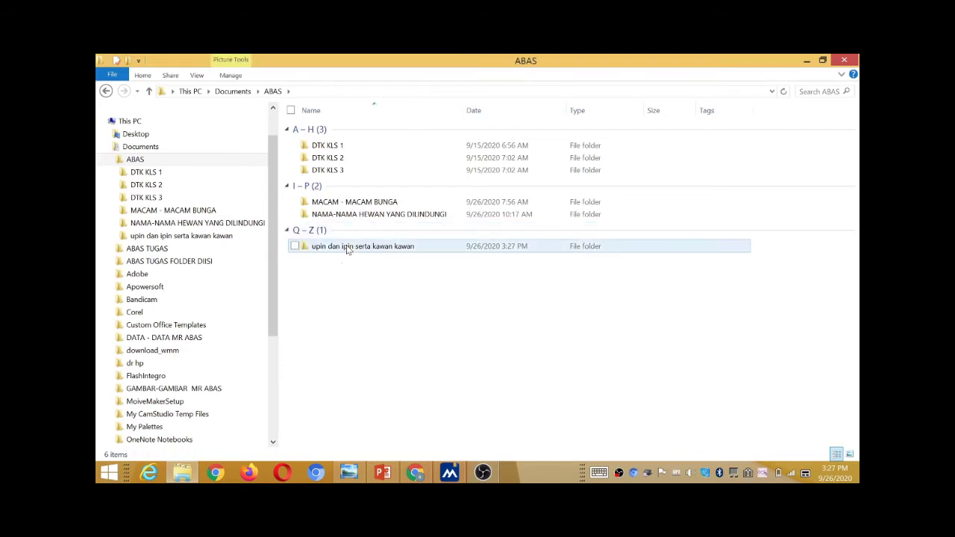
pyautogui.doubleClick(345, 248)
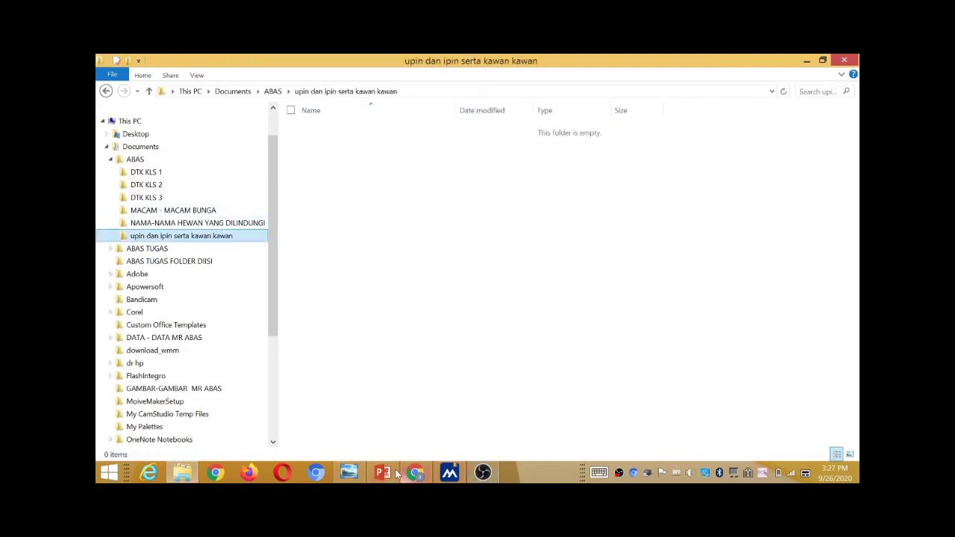
# - Switch back to the Chrome image results and open the preview of the Ismail bin Mail cartoon picture
pyautogui.moveTo(416, 476)
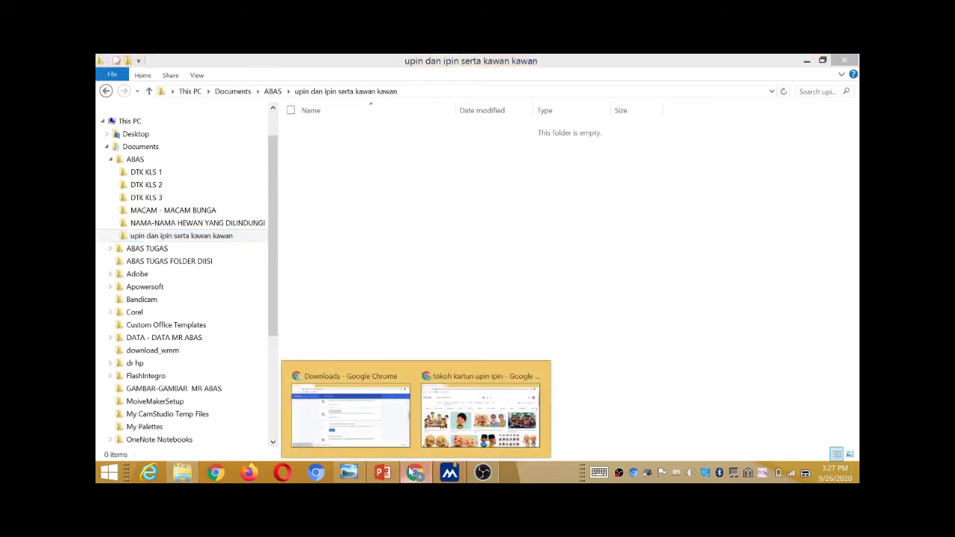
pyautogui.click(440, 429)
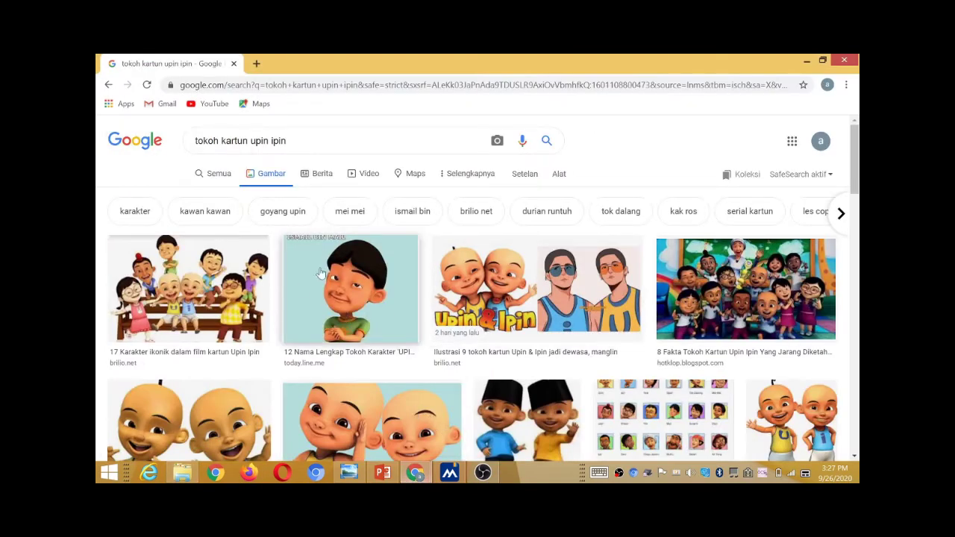
pyautogui.click(346, 298)
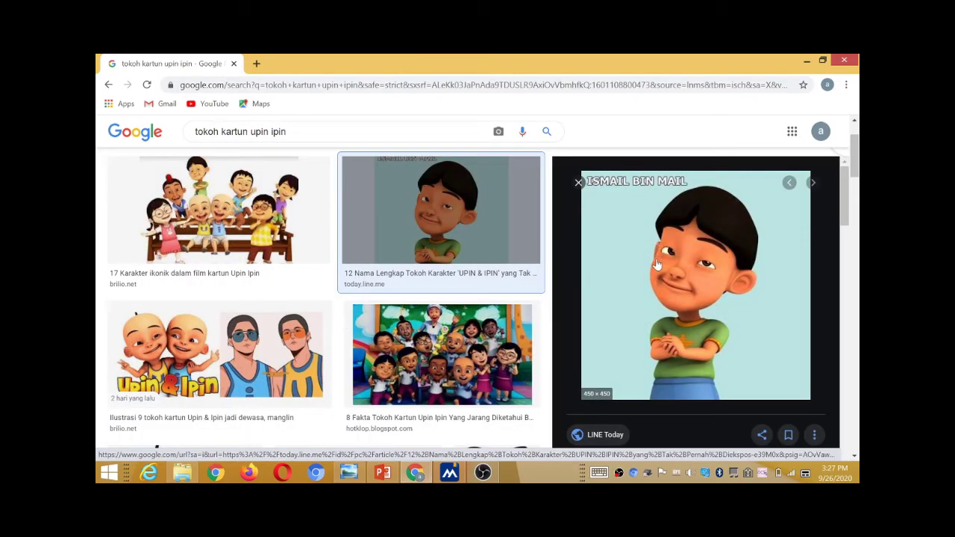
pyautogui.rightClick(658, 264)
pyautogui.rightClick(608, 241)
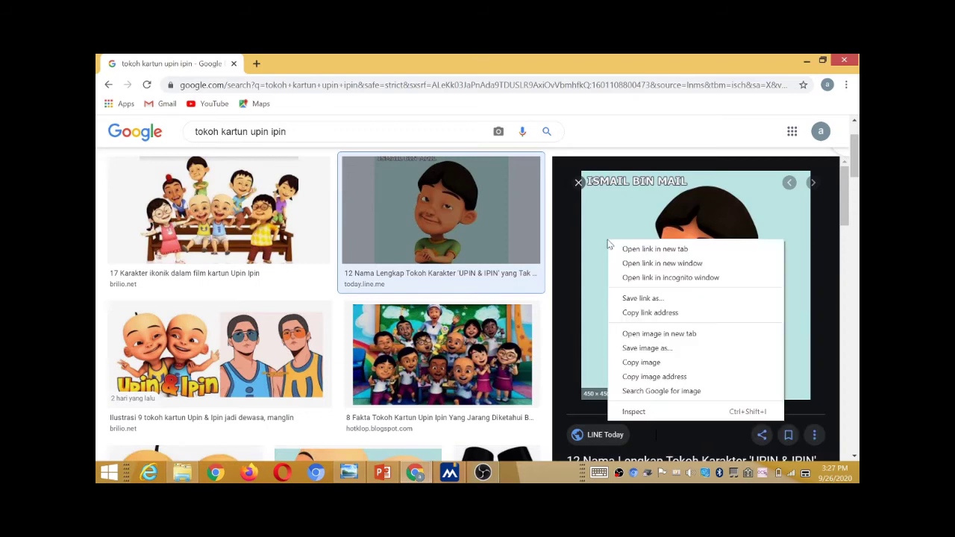
pyautogui.click(245, 206)
pyautogui.click(423, 215)
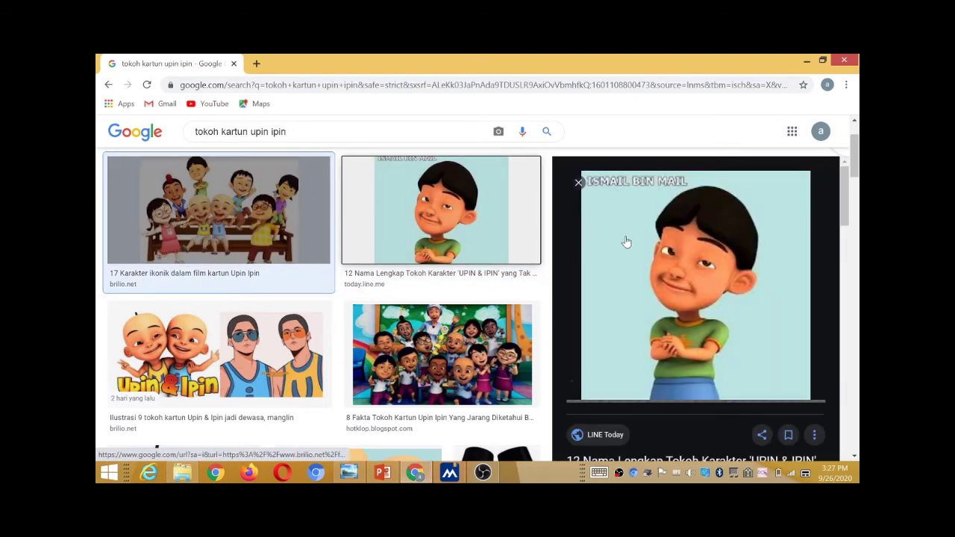
pyautogui.rightClick(670, 258)
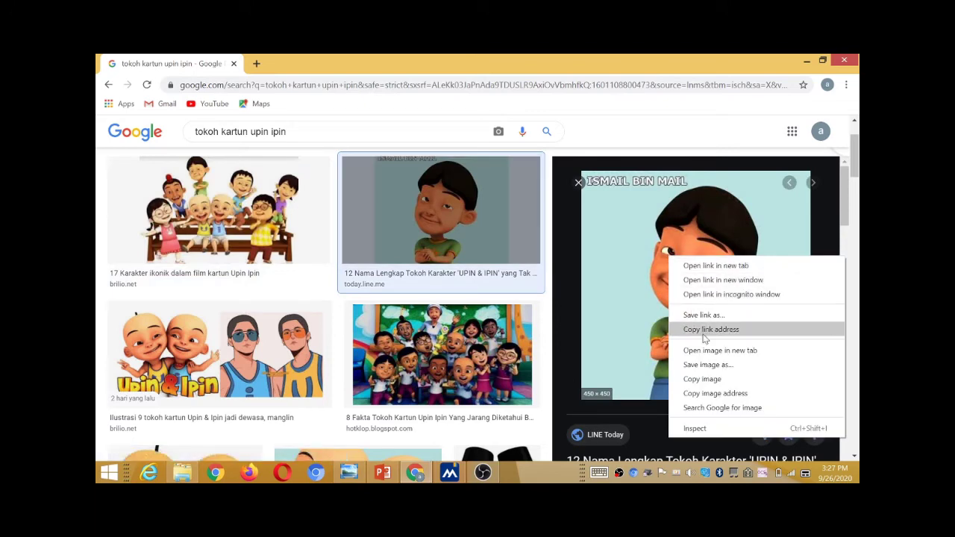
pyautogui.rightClick(597, 290)
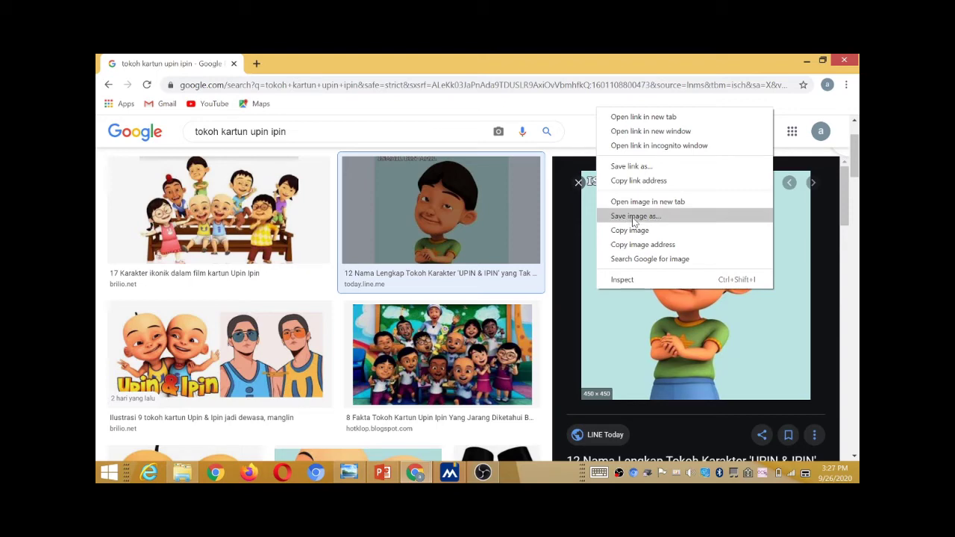
pyautogui.click(698, 392)
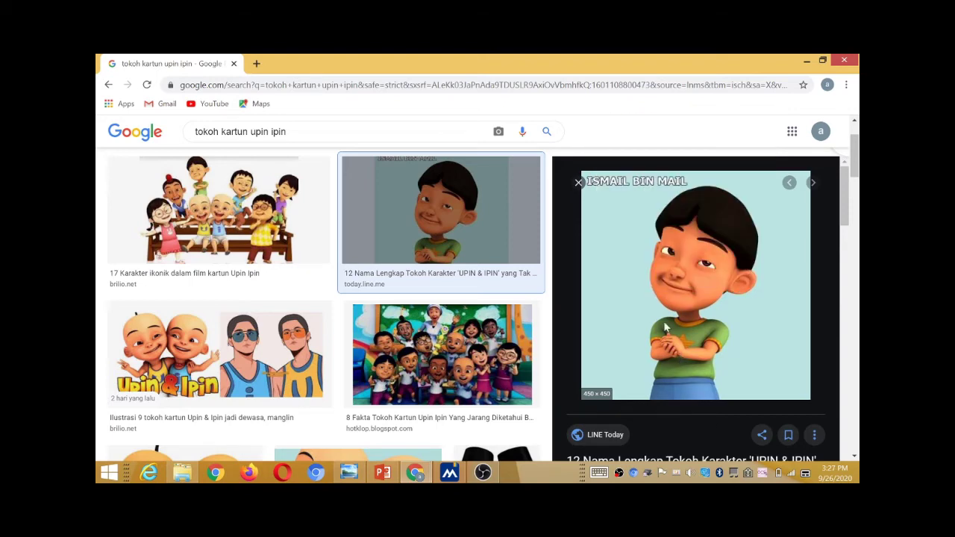
pyautogui.rightClick(655, 293)
pyautogui.click(196, 69)
pyautogui.click(196, 66)
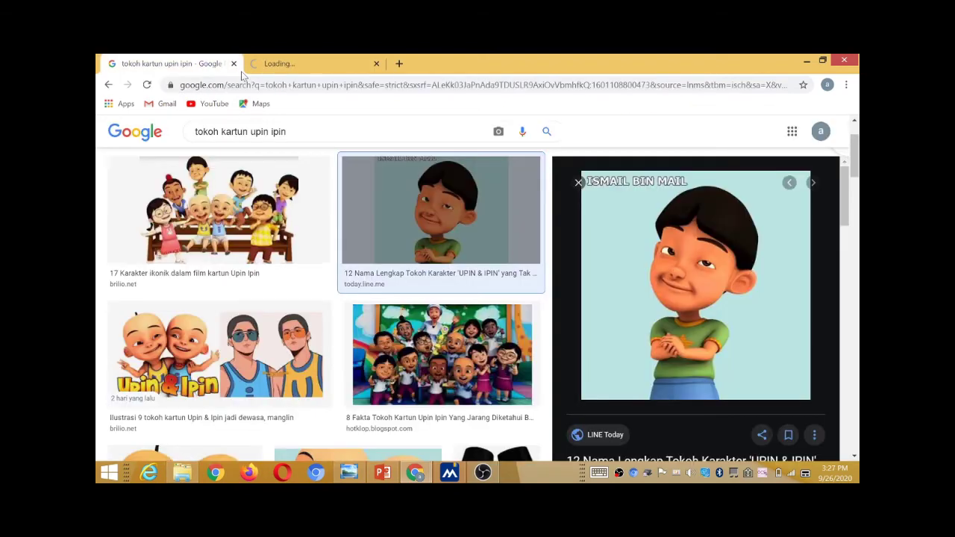
# - Start saving the previewed cartoon image and choose the "upin dan ipin serta kawan kawan" folder under Documents as its destination
pyautogui.rightClick(672, 259)
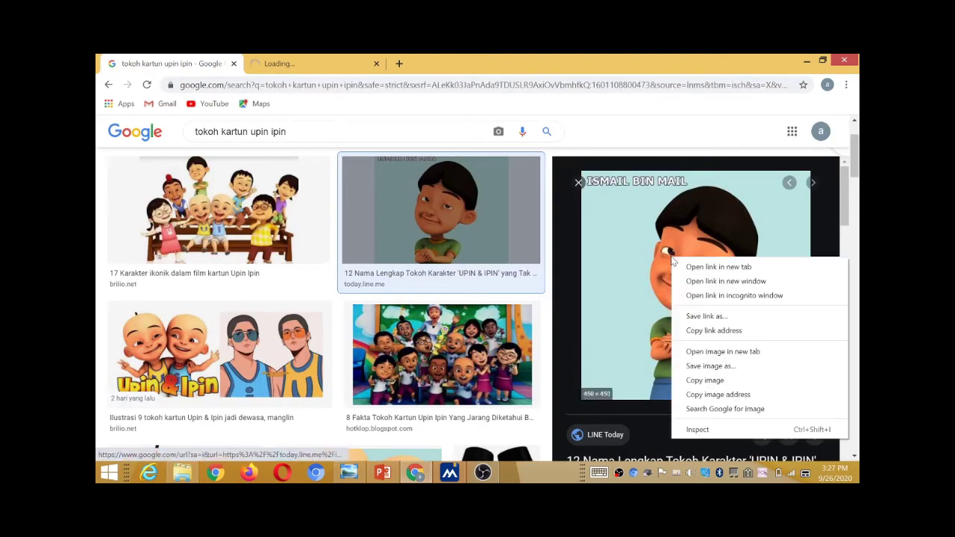
pyautogui.click(710, 366)
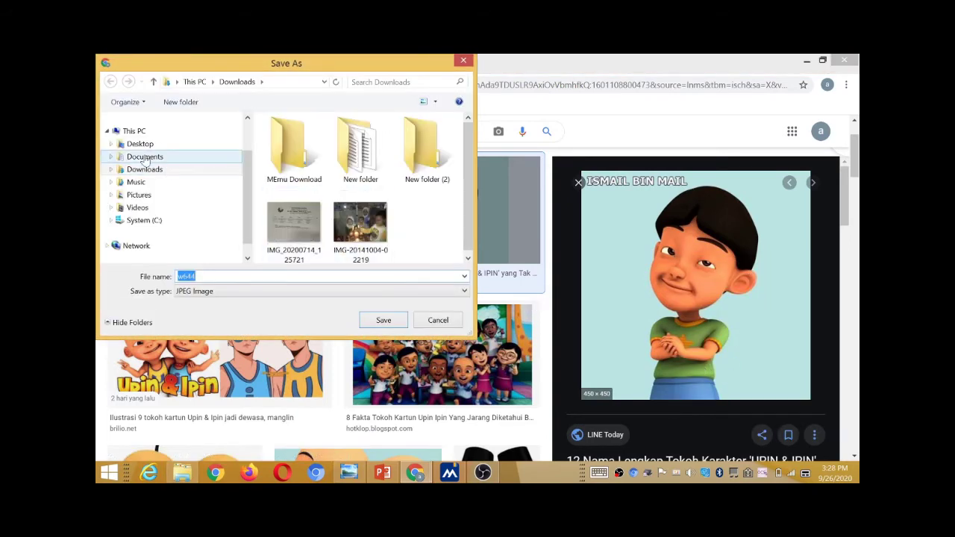
pyautogui.click(138, 158)
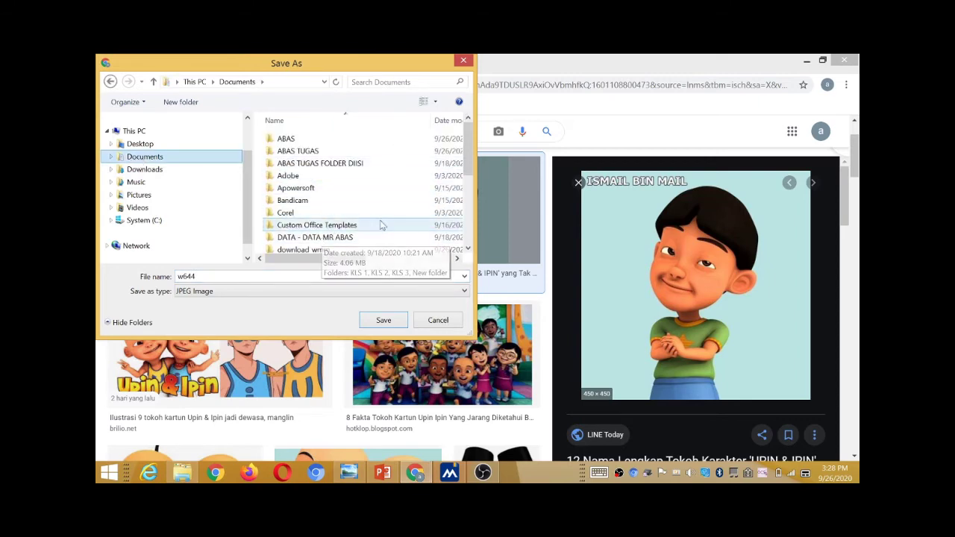
pyautogui.moveTo(466, 152)
pyautogui.mouseDown()
pyautogui.moveTo(472, 176)
pyautogui.moveTo(472, 146)
pyautogui.mouseUp()
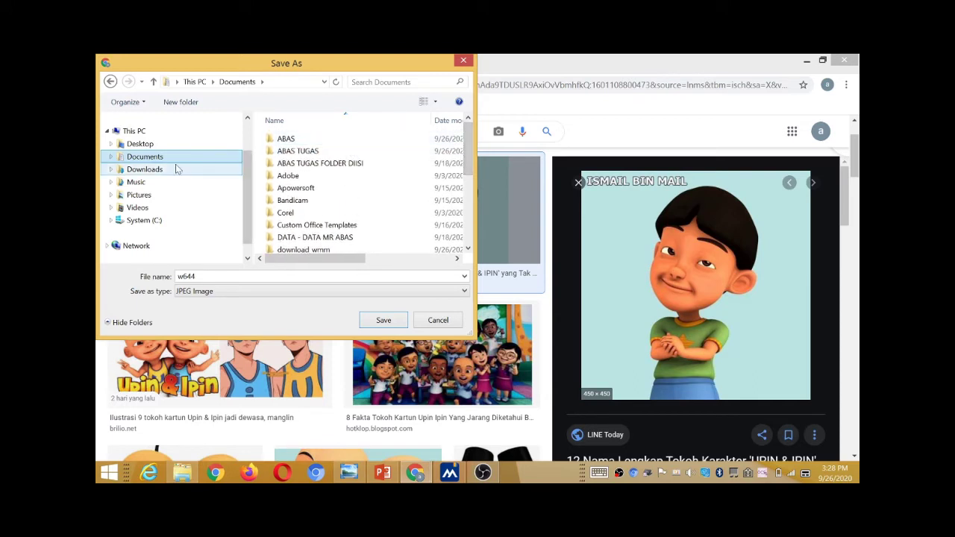
pyautogui.click(111, 157)
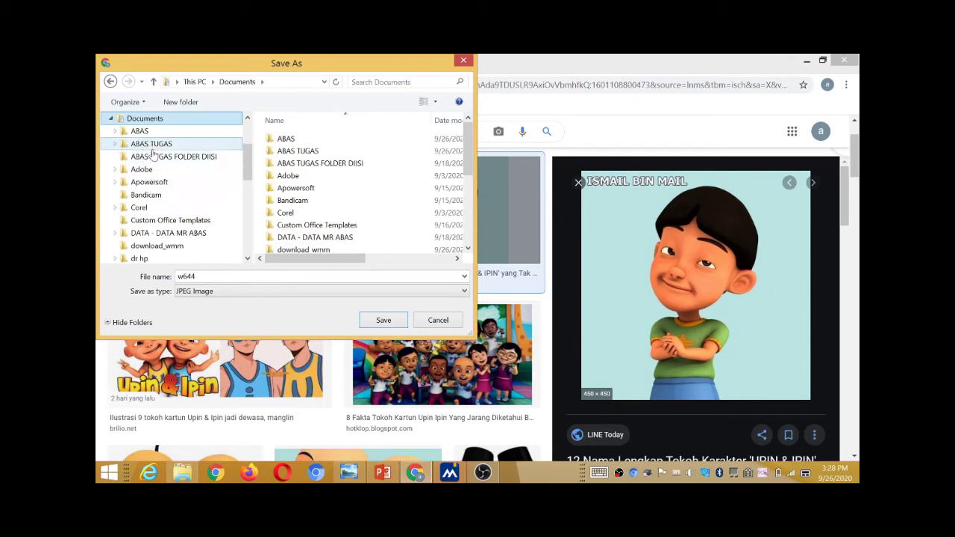
pyautogui.click(116, 131)
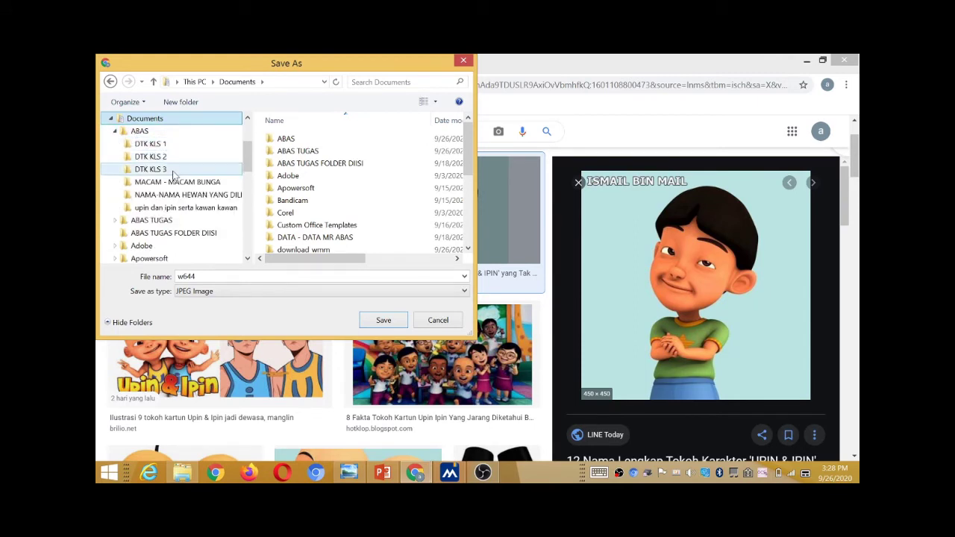
pyautogui.click(177, 211)
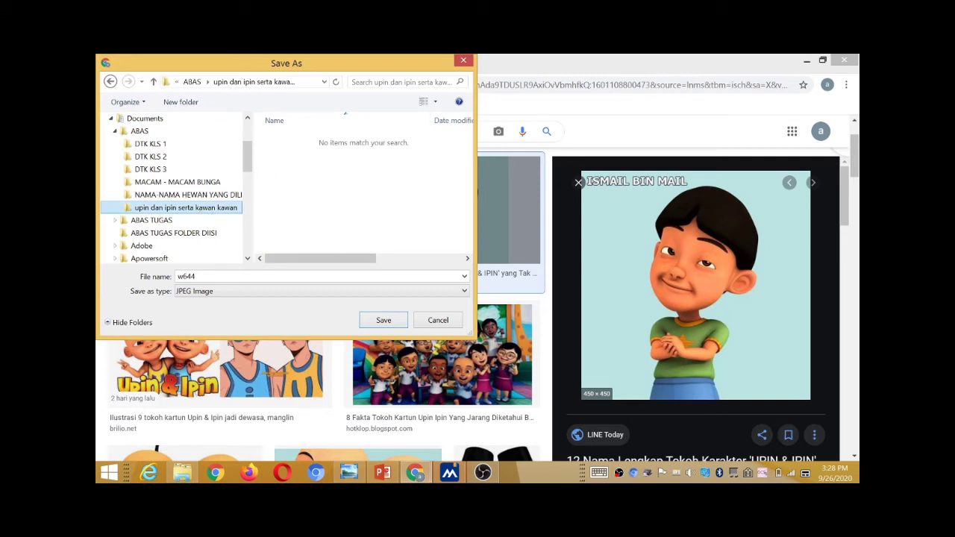
pyautogui.moveTo(248, 274); pyautogui.dragTo(119, 274)
pyautogui.write('ismai')
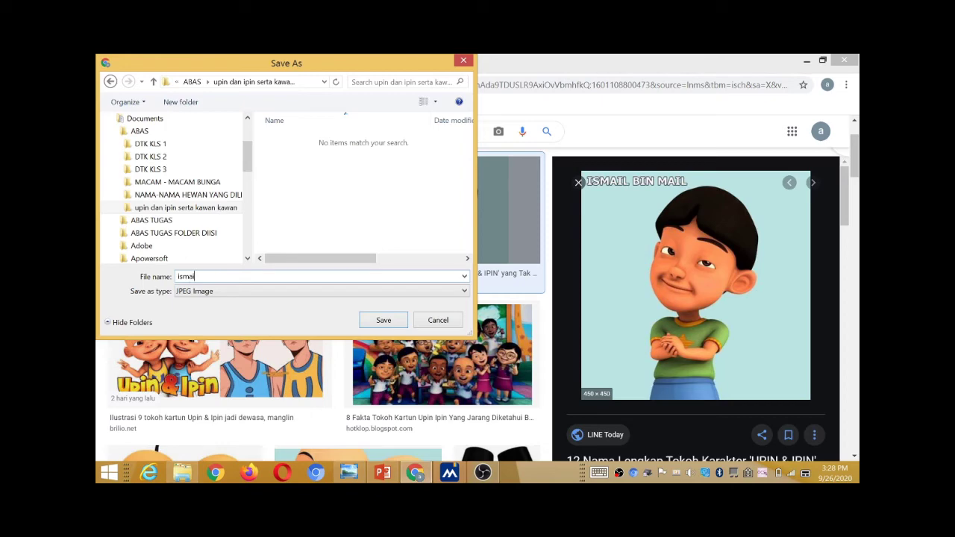
pyautogui.write('l')
pyautogui.click(383, 323)
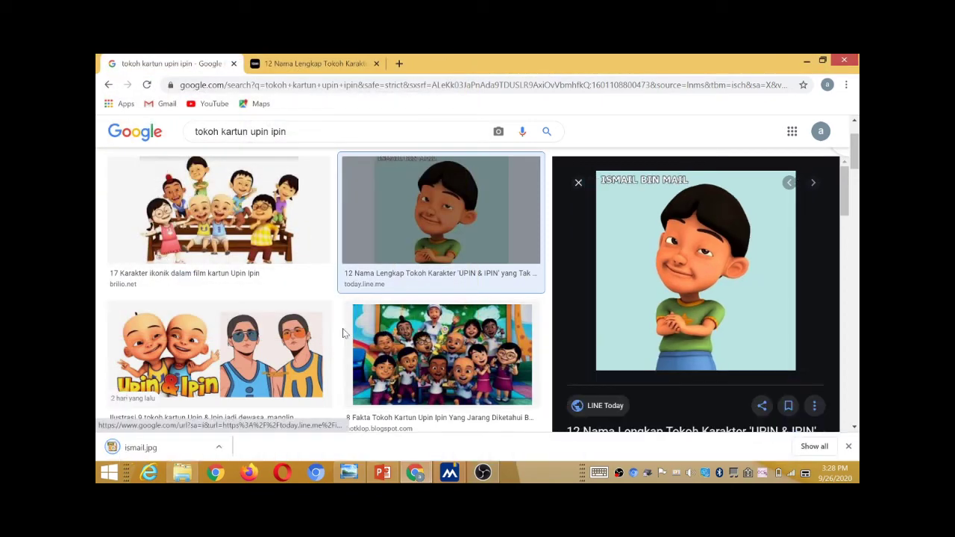
# - Browse the image results for other characters and preview the picture of the boy with glasses labelled "Jungkook"
pyautogui.scroll(-3, 342, 328)
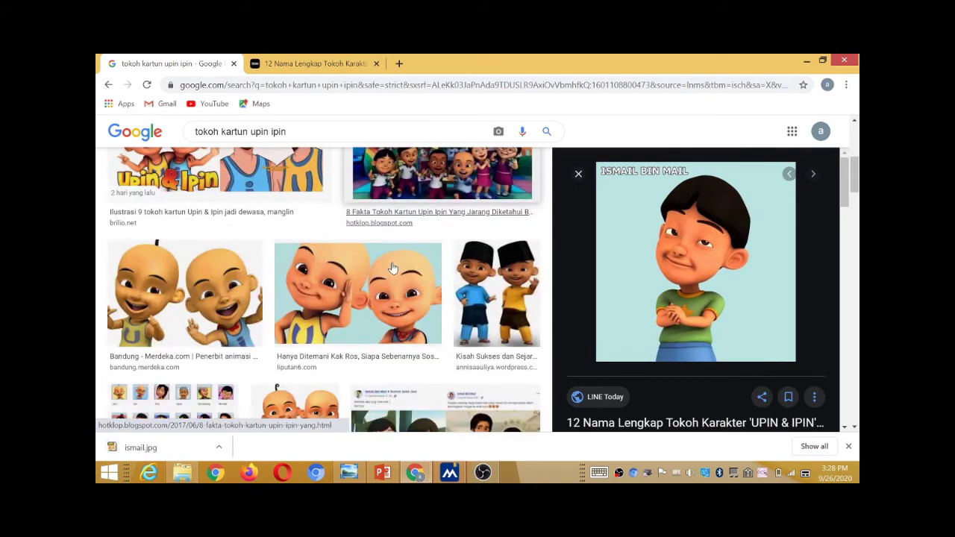
pyautogui.scroll(-1, 394, 268)
pyautogui.scroll(3, 394, 268)
pyautogui.scroll(-3, 393, 268)
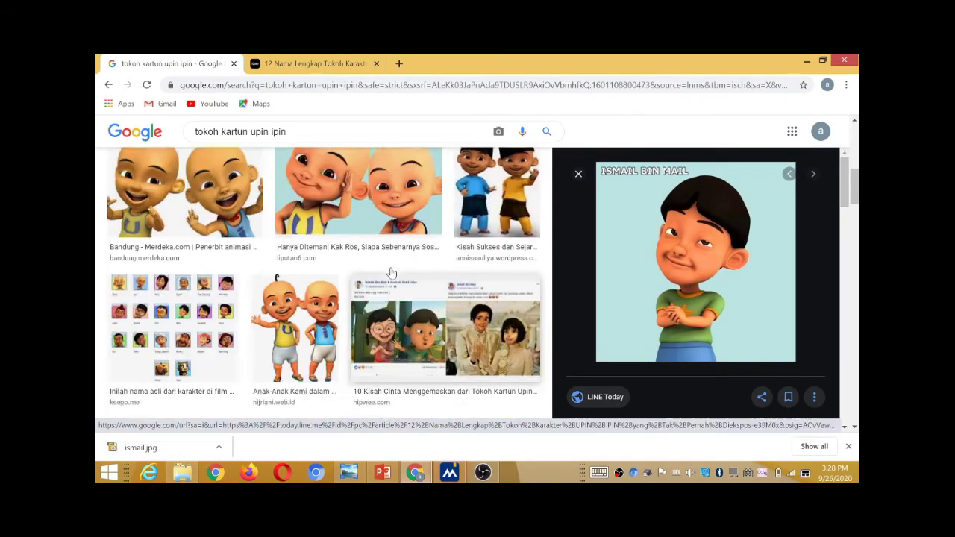
pyautogui.scroll(1, 392, 271)
pyautogui.scroll(-2, 392, 273)
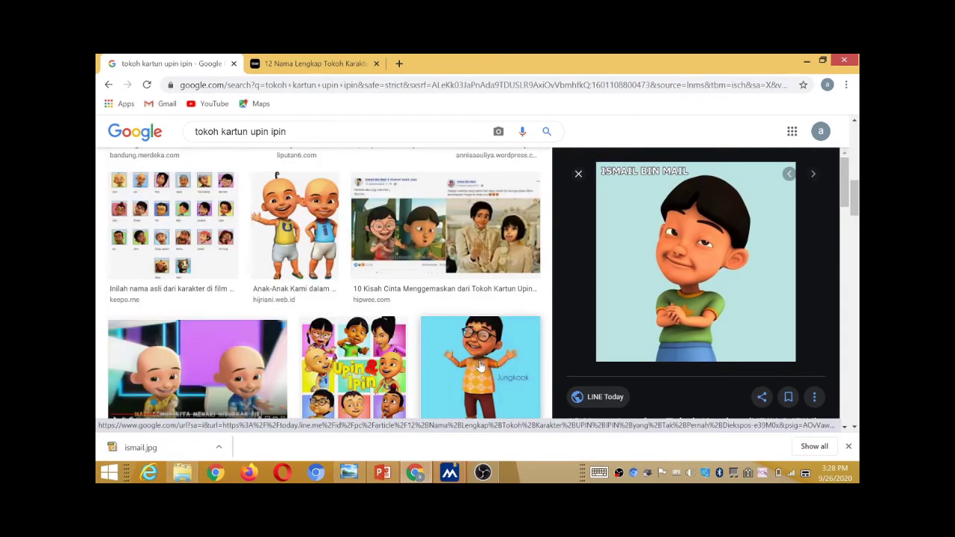
pyautogui.scroll(-1, 481, 366)
pyautogui.click(503, 353)
pyautogui.scroll(2, 493, 367)
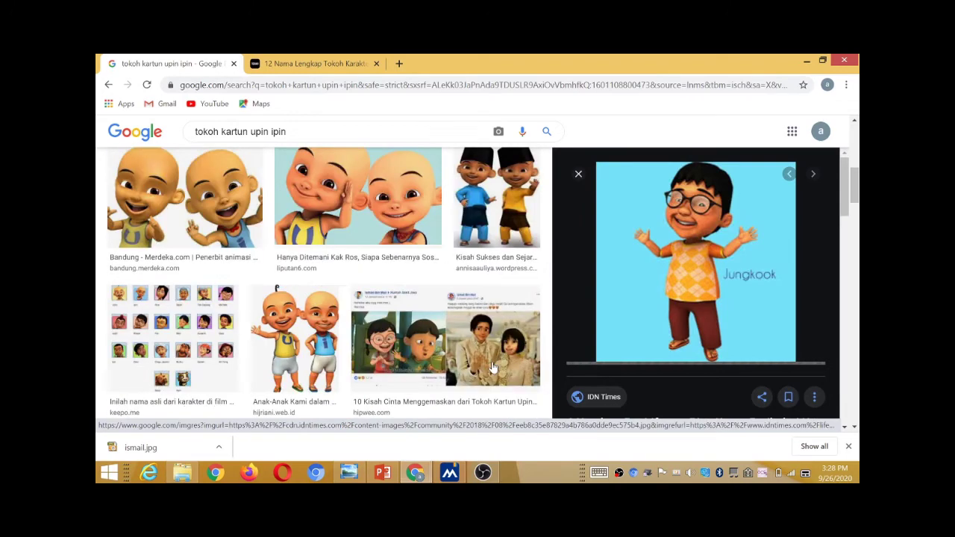
pyautogui.scroll(5, 493, 367)
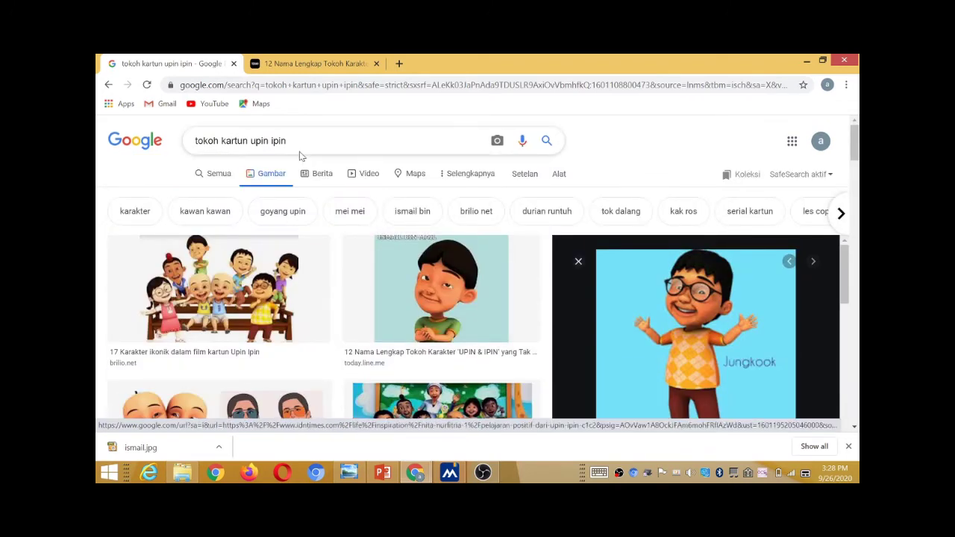
# - Search the images for "tok dalang upin ipin" and open the preview of Tok Dalang holding a cup
pyautogui.moveTo(301, 153); pyautogui.dragTo(97, 117)
pyautogui.press('BackSpace')
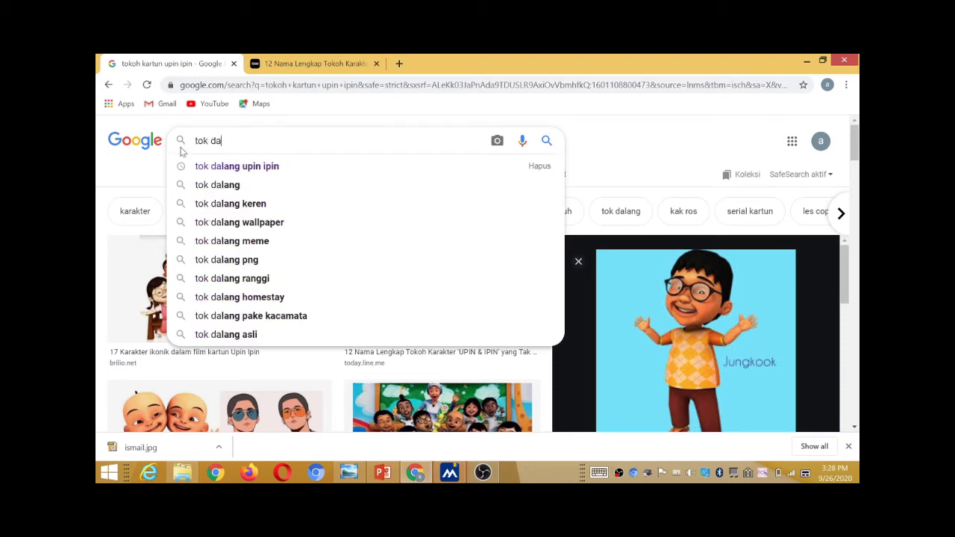
pyautogui.click(200, 166)
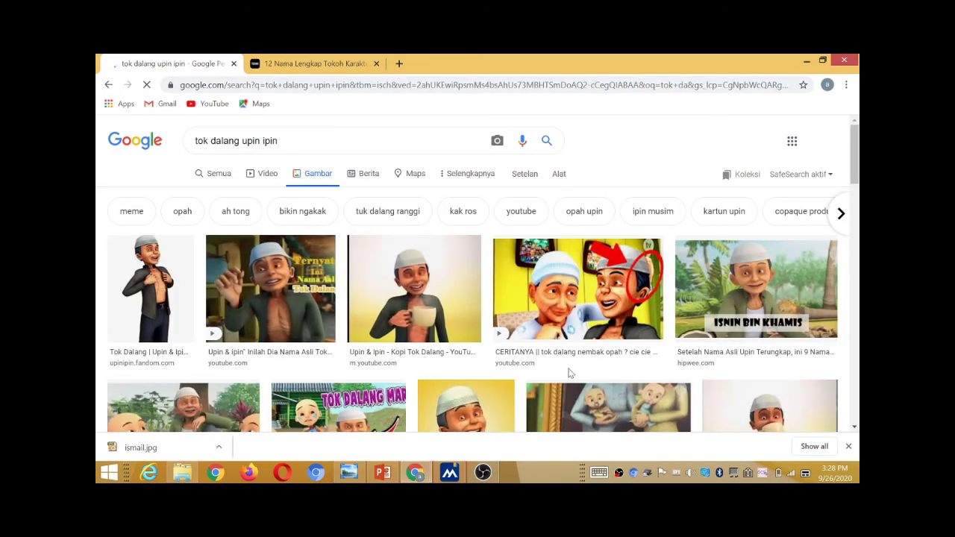
pyautogui.click(448, 295)
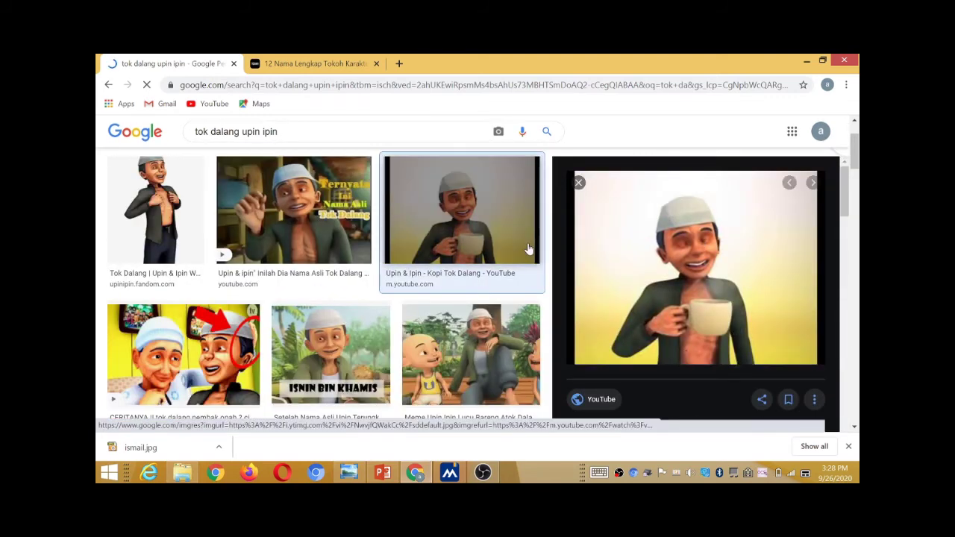
# - Save the previewed picture as "tok dalang" in the ABAS subfolder "upin dan ipin serta kawan kawan"
pyautogui.rightClick(741, 247)
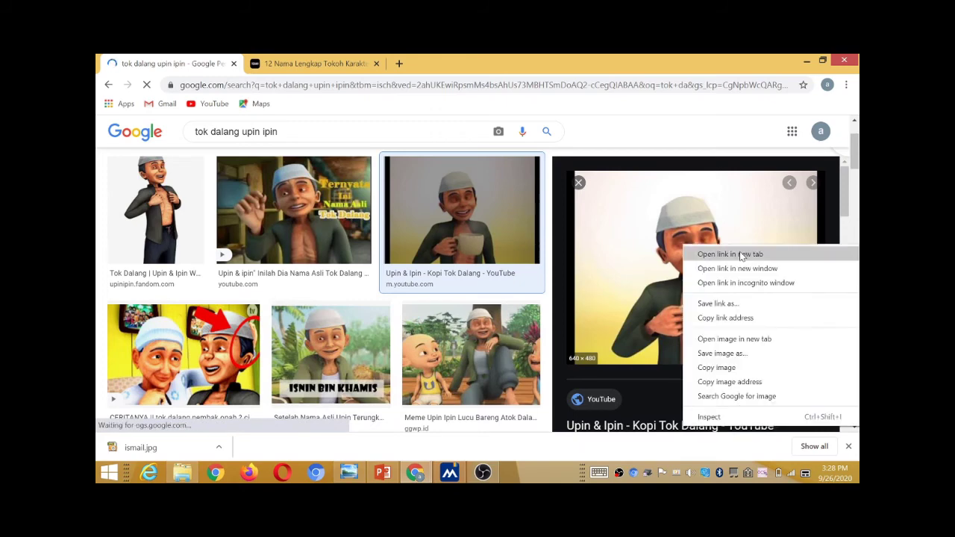
pyautogui.click(753, 358)
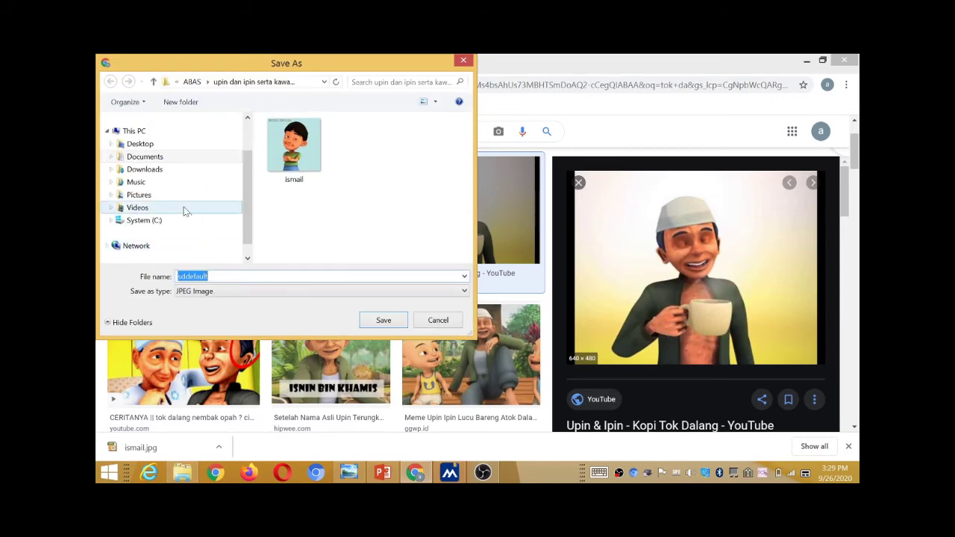
pyautogui.click(110, 160)
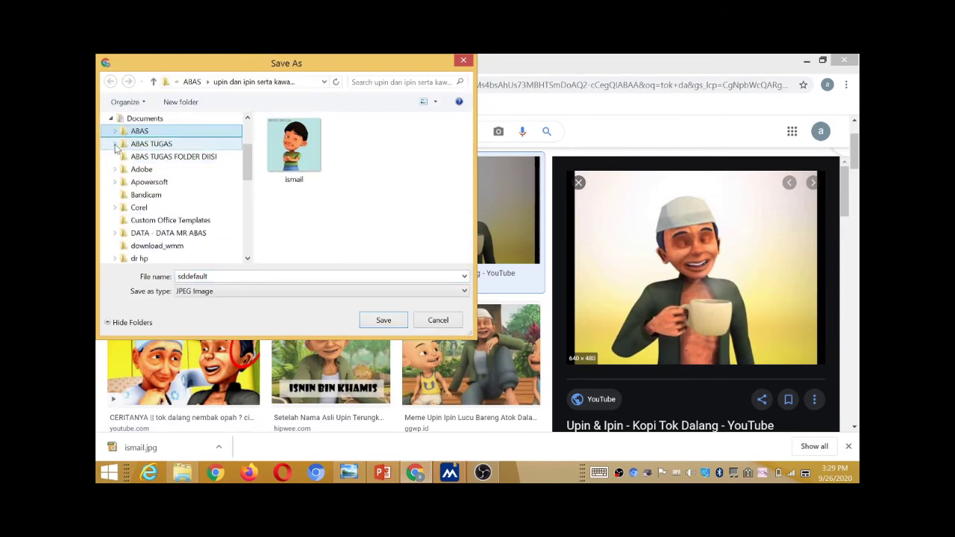
pyautogui.click(115, 133)
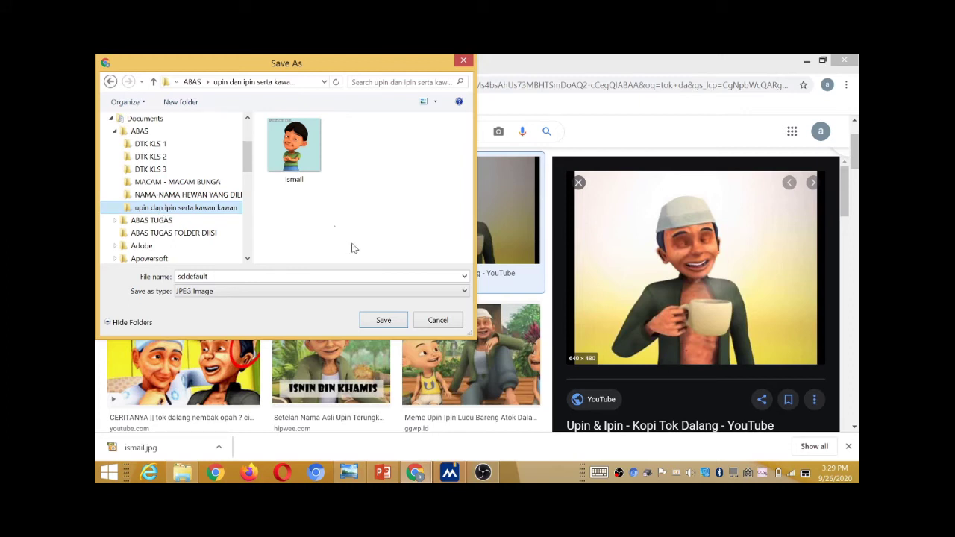
pyautogui.hotkey('alt', 'n')
pyautogui.write('tok')
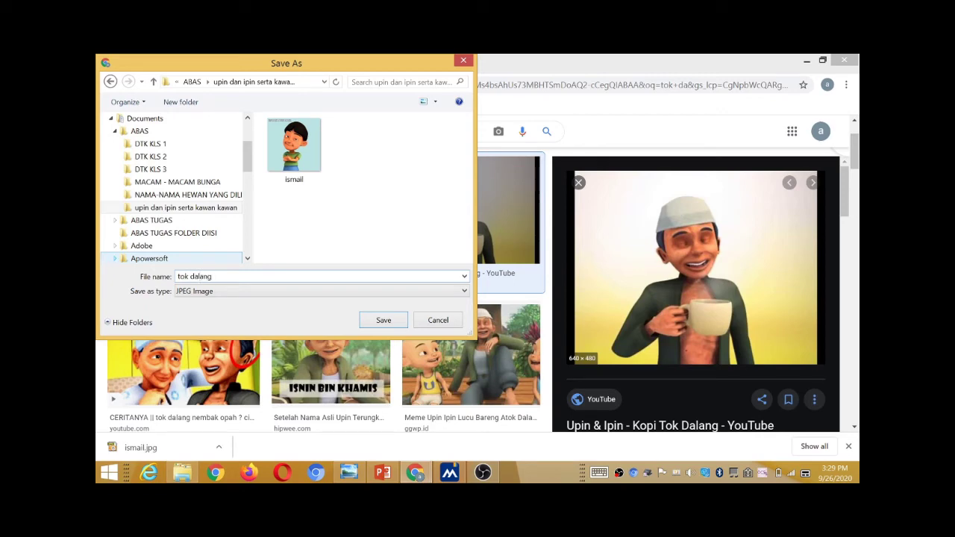
pyautogui.write(' dalang')
pyautogui.click(382, 324)
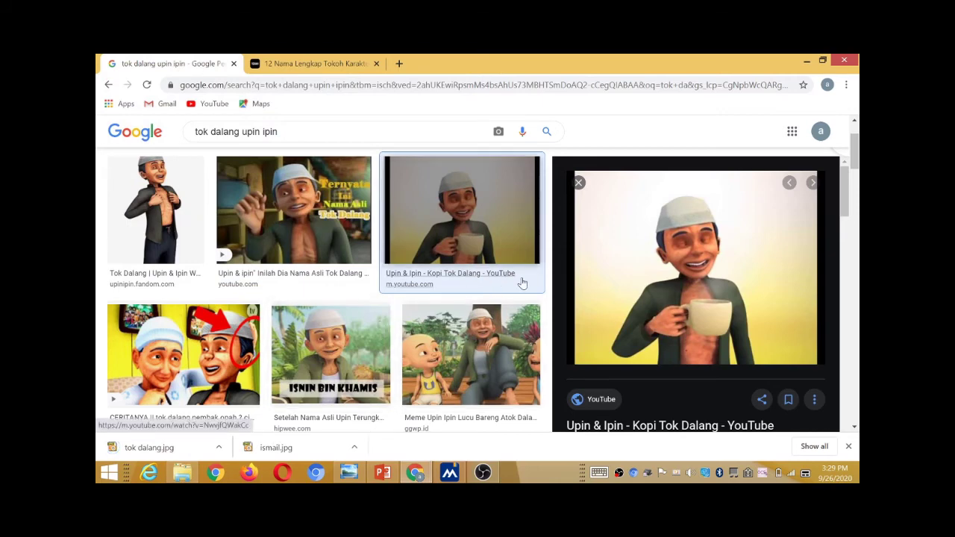
# - Search the images for "fizi upin ipin" and open the preview of the Urbanasia.com picture of Fizi
pyautogui.click(277, 131)
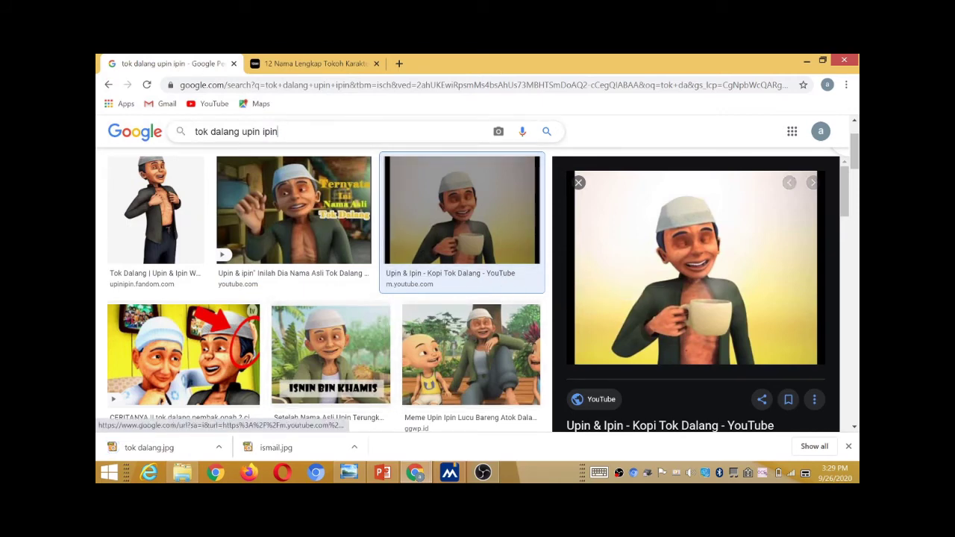
pyautogui.hotkey('ctrl', 'a')
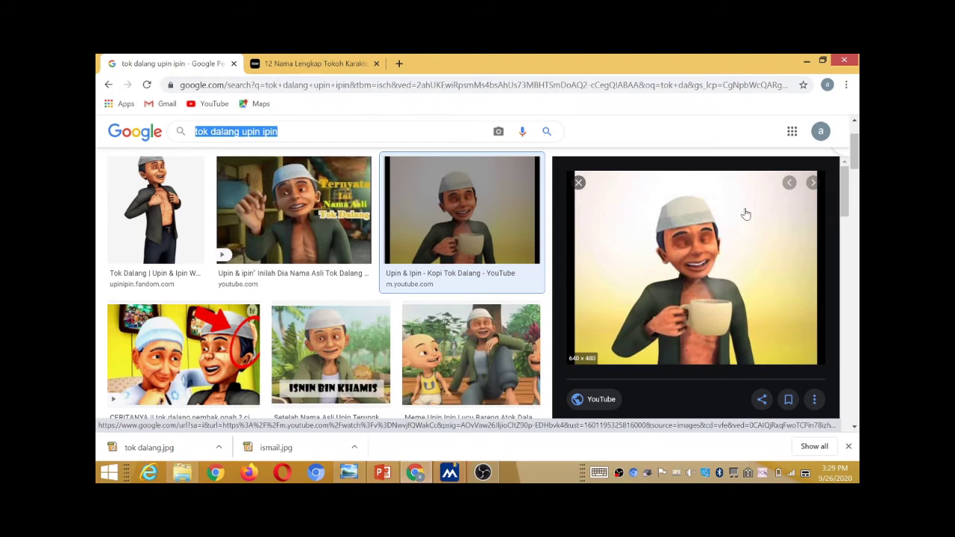
pyautogui.write('f')
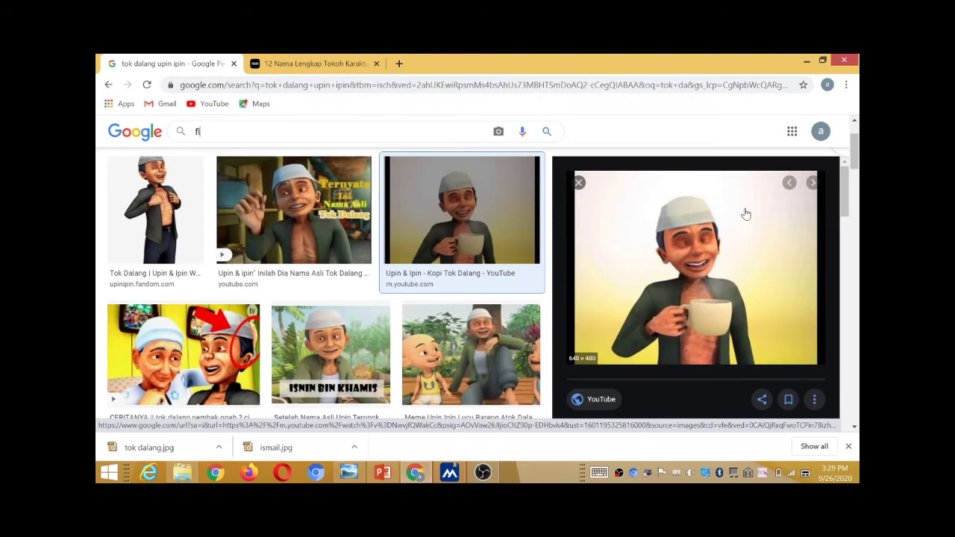
pyautogui.write('izi')
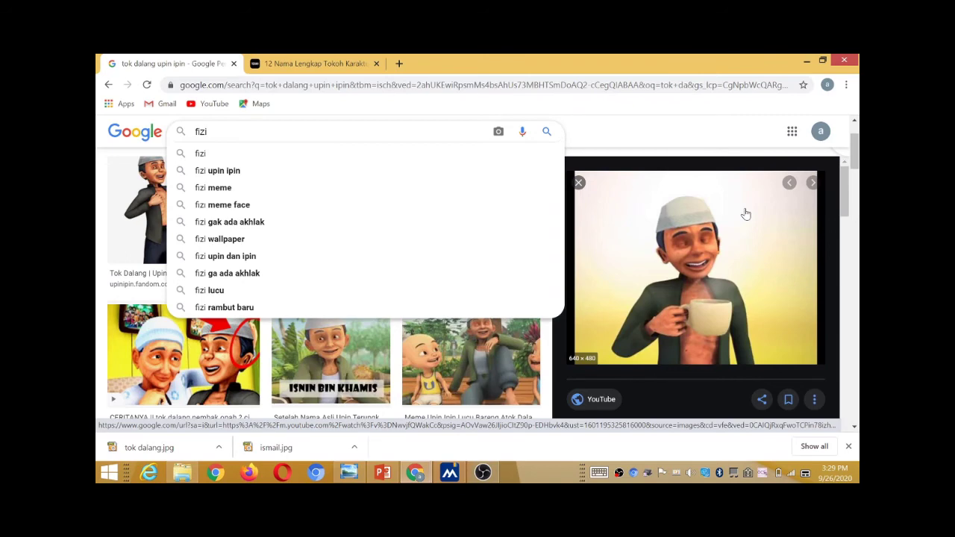
pyautogui.click(445, 158)
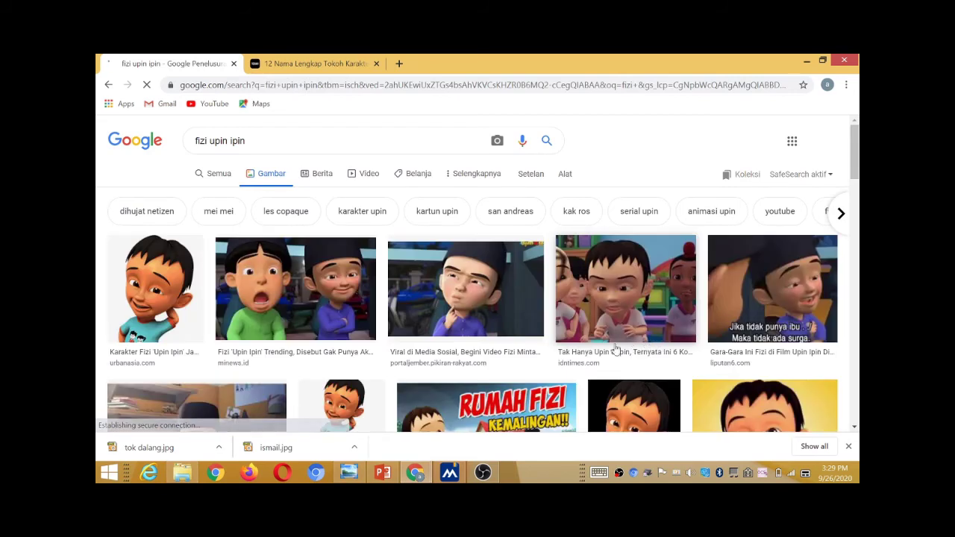
pyautogui.click(149, 302)
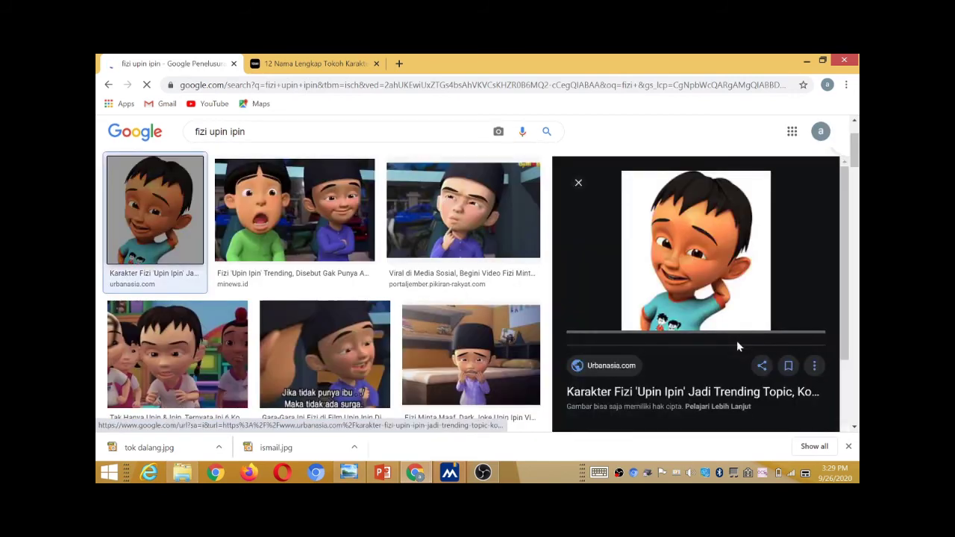
# - Save the previewed Fizi picture as "fizi" in the "upin dan ipin serta kawan kawan" folder
pyautogui.rightClick(679, 227)
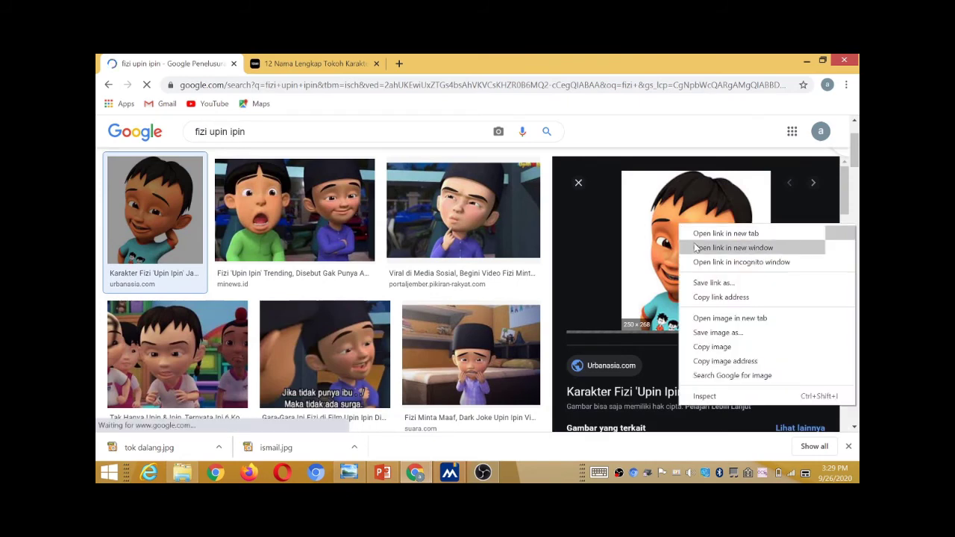
pyautogui.click(717, 332)
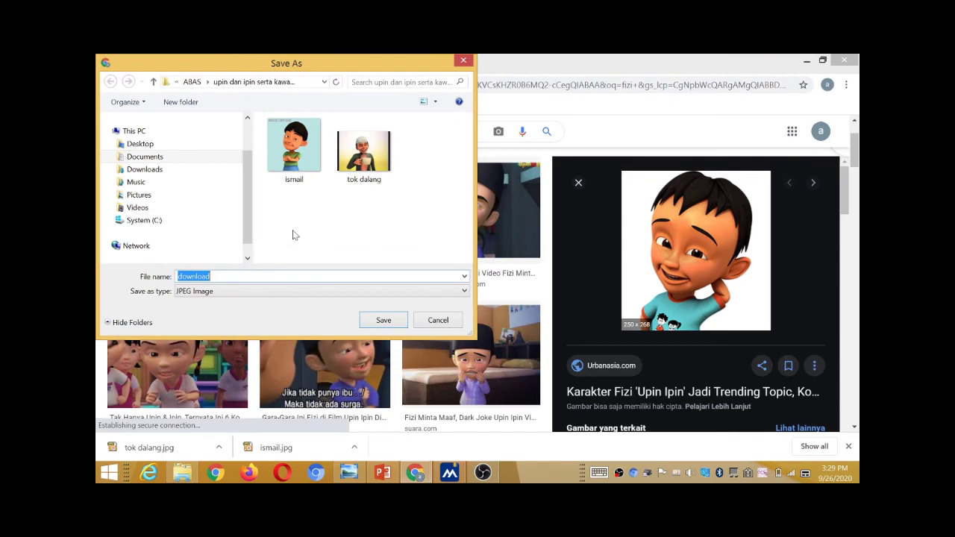
pyautogui.write('fi')
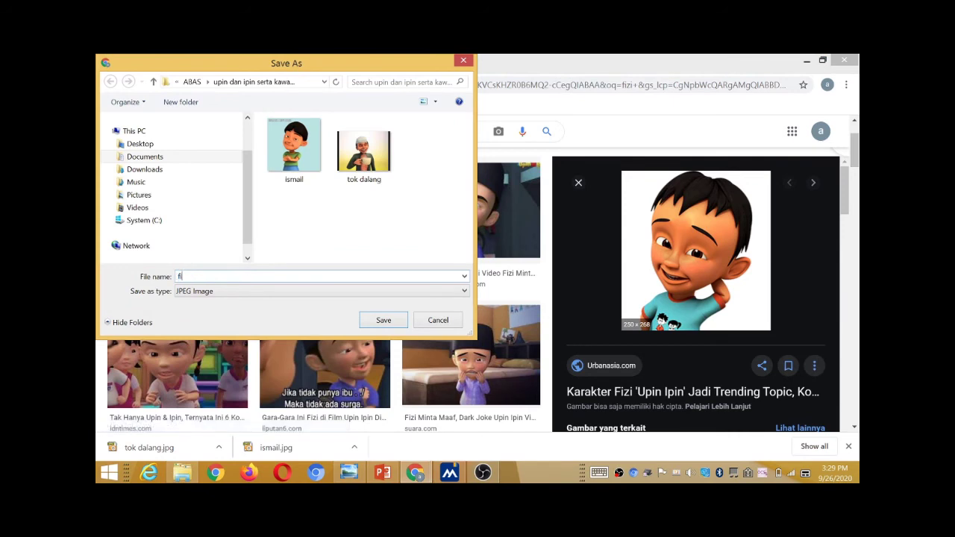
pyautogui.write('zi')
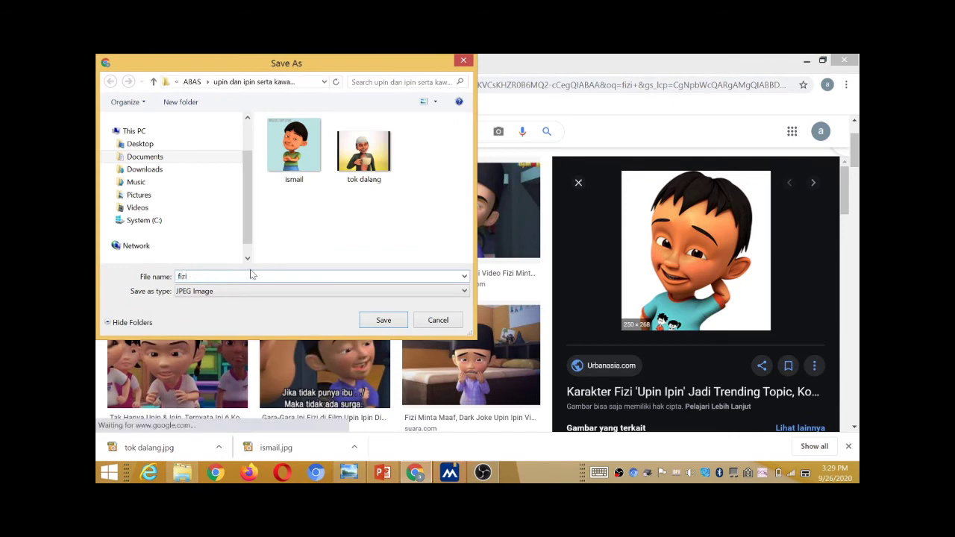
pyautogui.click(383, 320)
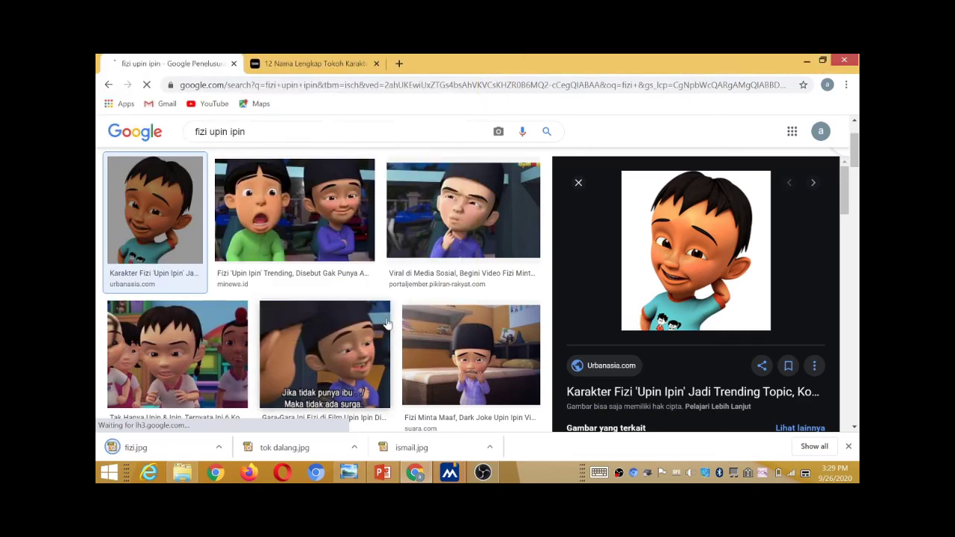
# - Minimize Chrome to return to File Explorer and show the saved character pictures as large thumbnails
pyautogui.click(822, 62)
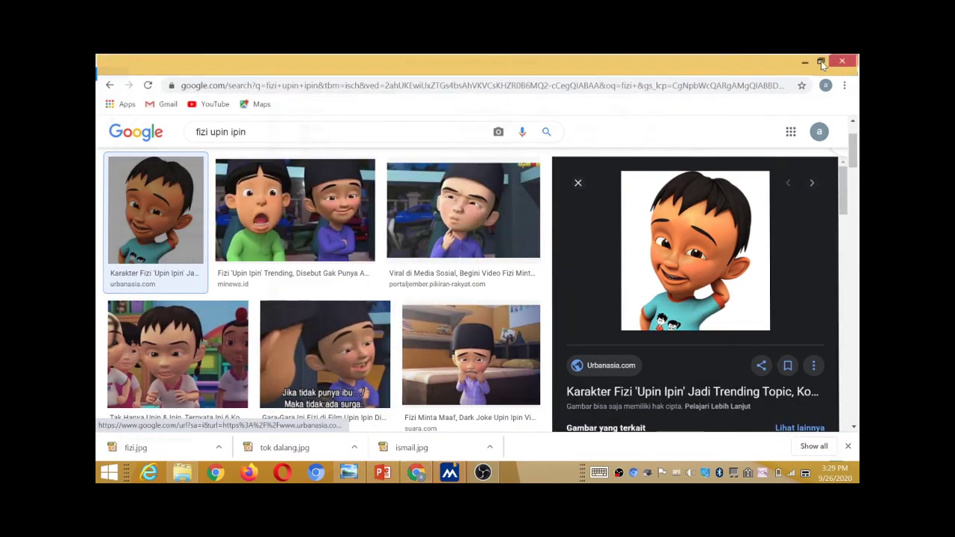
pyautogui.click(806, 62)
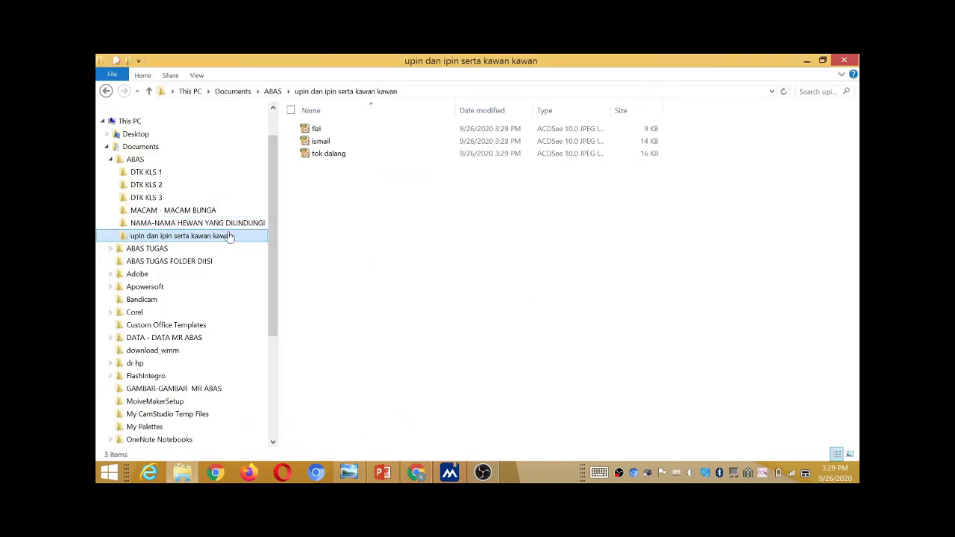
pyautogui.click(849, 454)
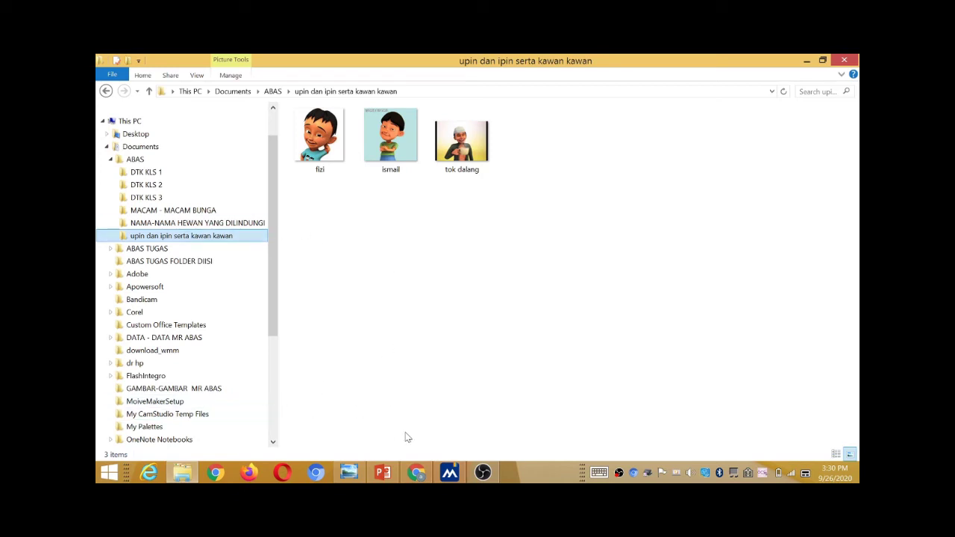
# - Bring up the "PPT abas" presentation in PowerPoint and return to the picture folder in File Explorer
pyautogui.moveTo(419, 479)
pyautogui.click(380, 477)
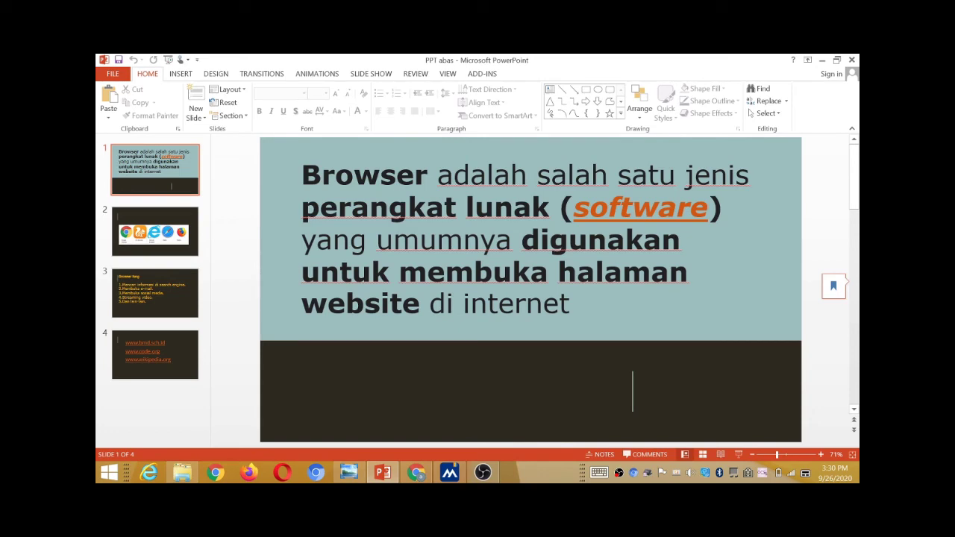
pyautogui.click(822, 60)
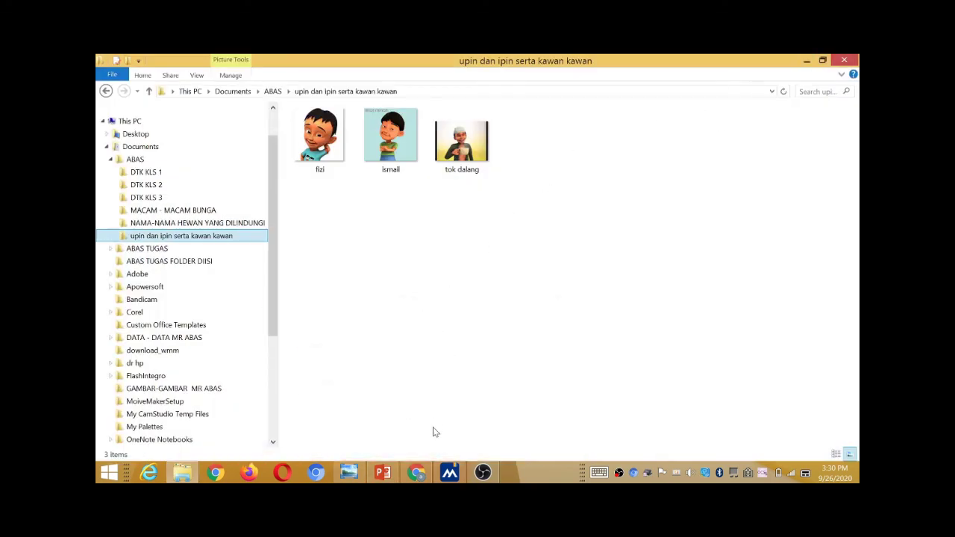
pyautogui.moveTo(422, 480)
pyautogui.click(350, 206)
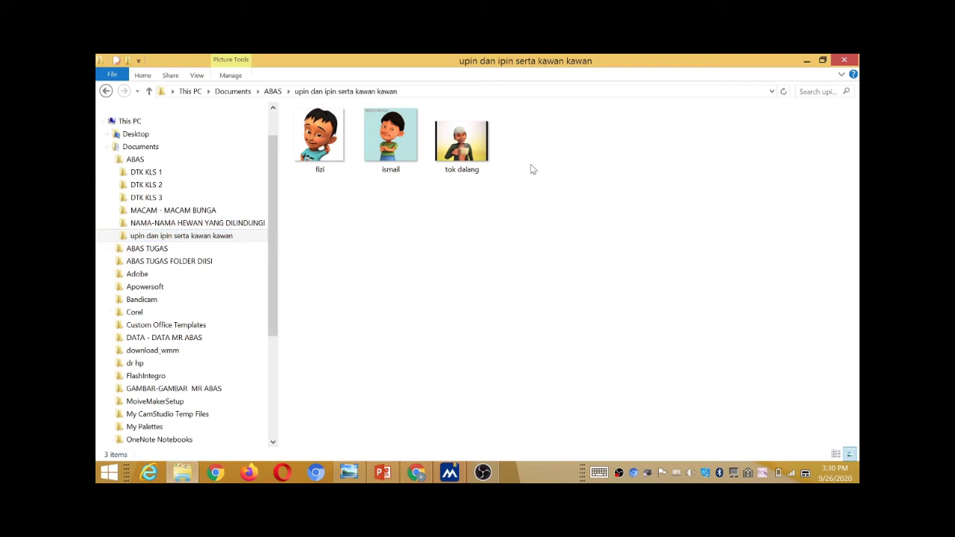
# - Select the "upin dan ipin serta kawan kawan" folder in the folder tree, followed by its parent folder ABAS
pyautogui.click(214, 237)
pyautogui.click(166, 238)
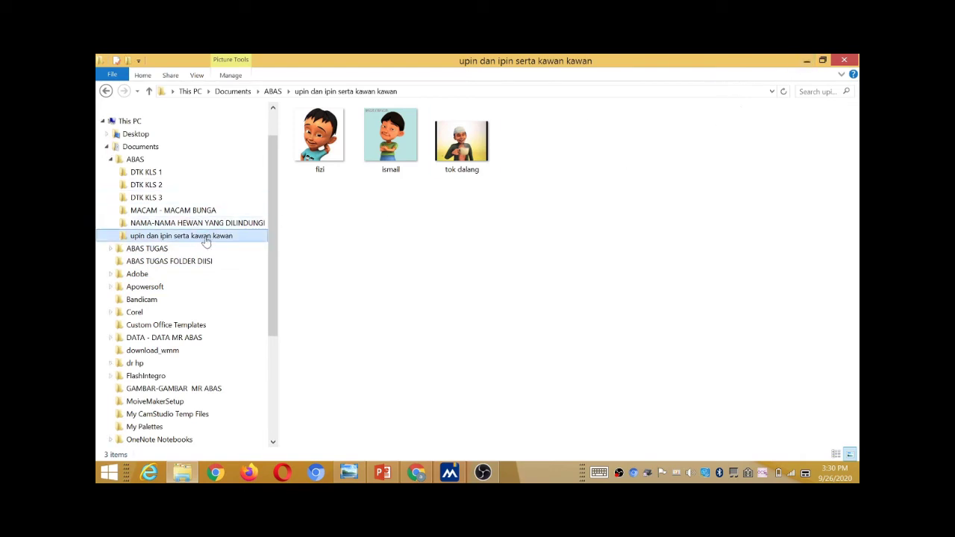
pyautogui.click(167, 161)
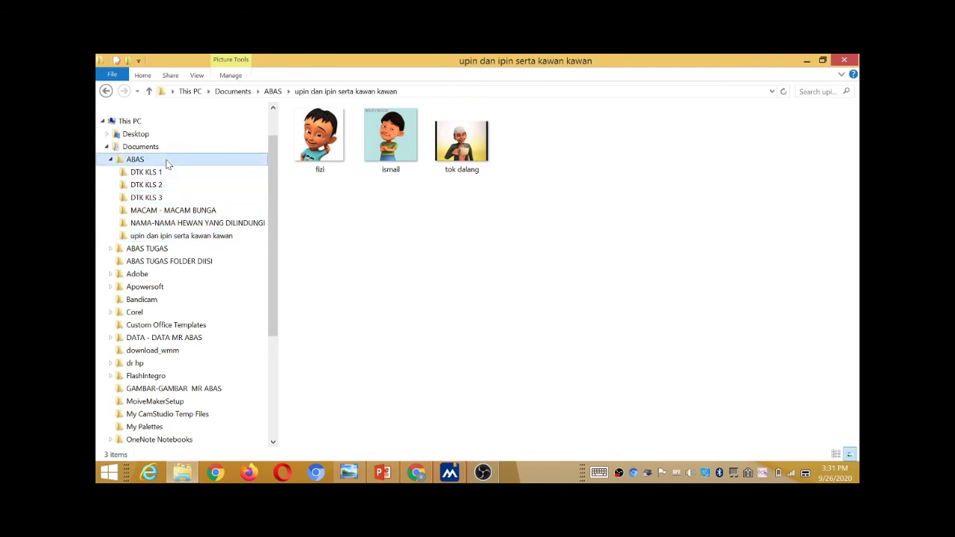